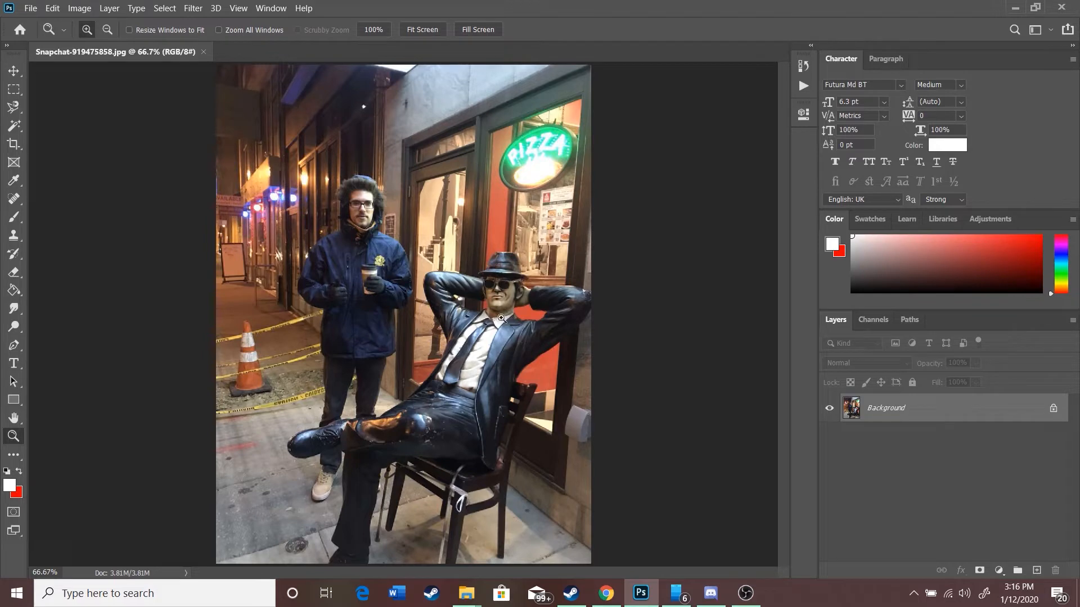
Step: Examine the seated statue and the standing man's coffee cup up close, finishing with the whole photo in view
{"action": "left_click", "coordinate": [491, 310]}
{"action": "left_click", "coordinate": [551, 301]}
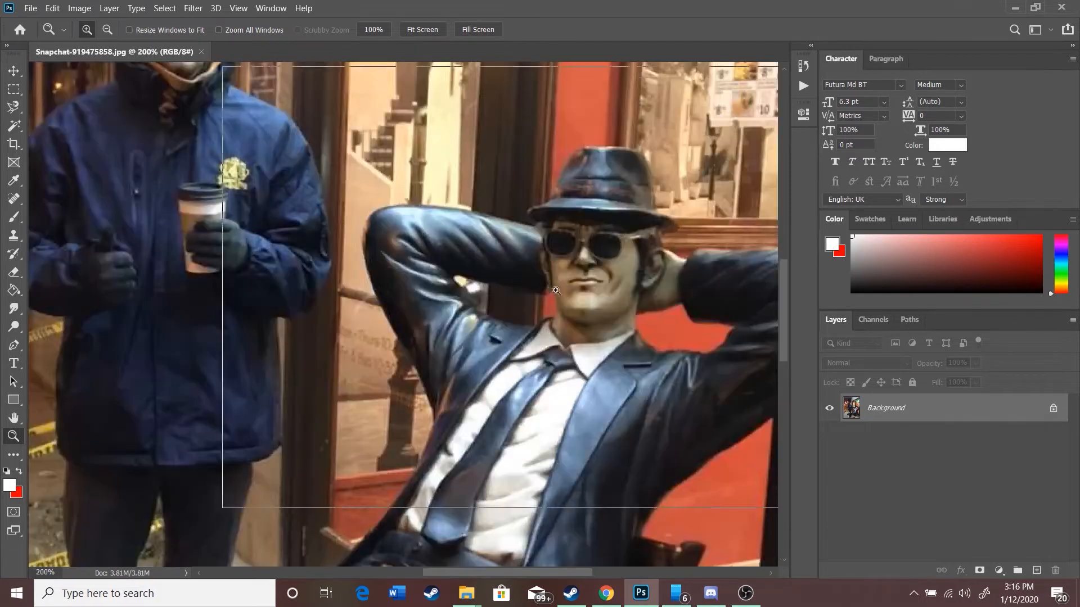
{"action": "left_click", "coordinate": [613, 289]}
{"action": "left_click_drag", "start_coordinate": [613, 289], "coordinate": [509, 335]}
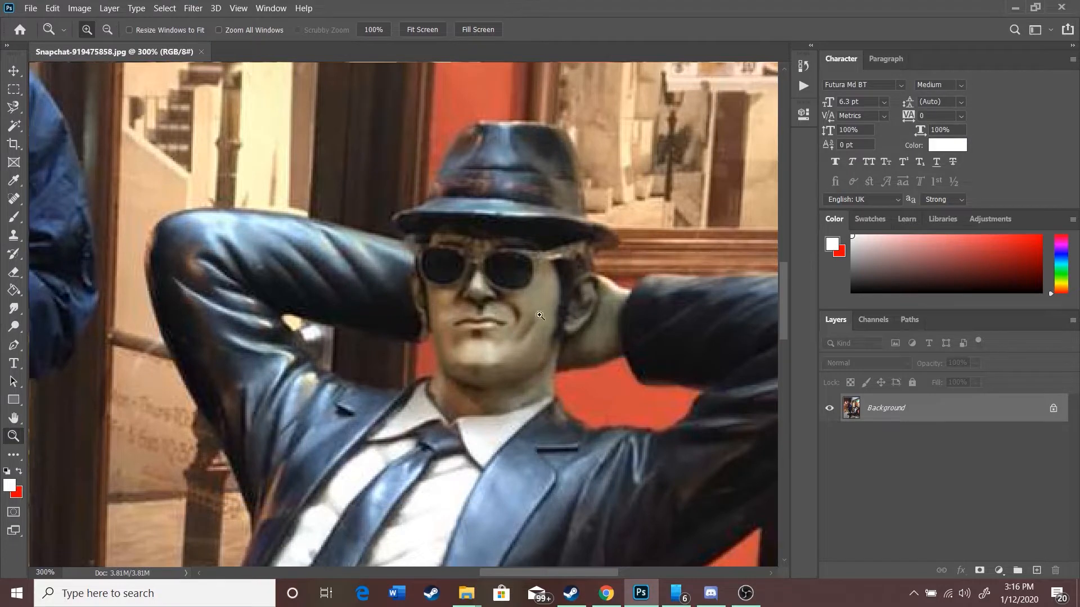
{"action": "scroll", "coordinate": [562, 318], "scroll_direction": "left", "scroll_amount": 10}
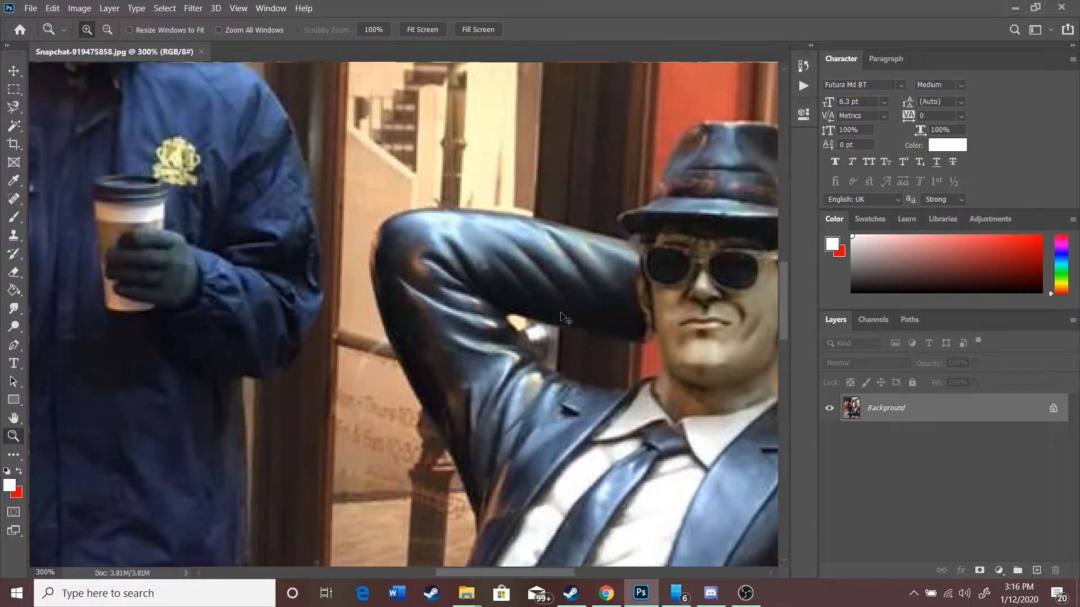
{"action": "scroll", "coordinate": [561, 313], "scroll_direction": "left", "scroll_amount": 10}
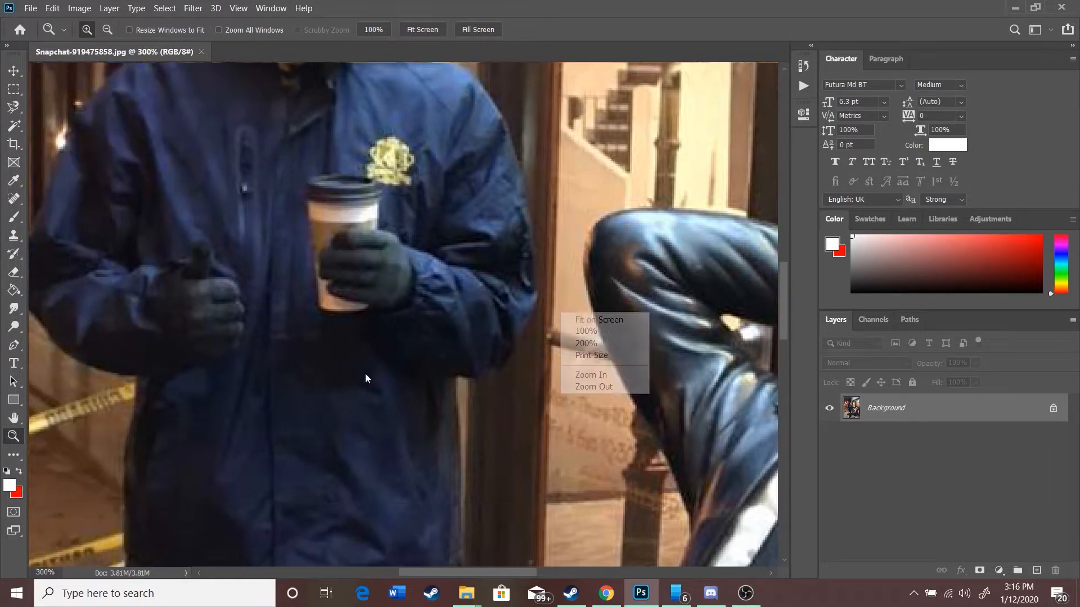
{"action": "right_click", "coordinate": [562, 314]}
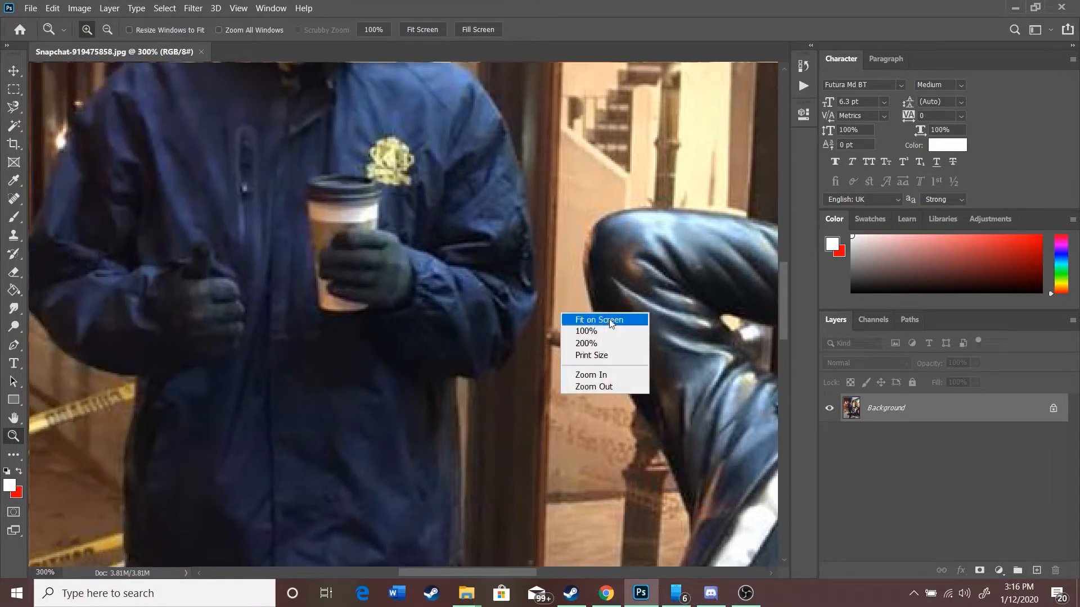
{"action": "left_click", "coordinate": [610, 320]}
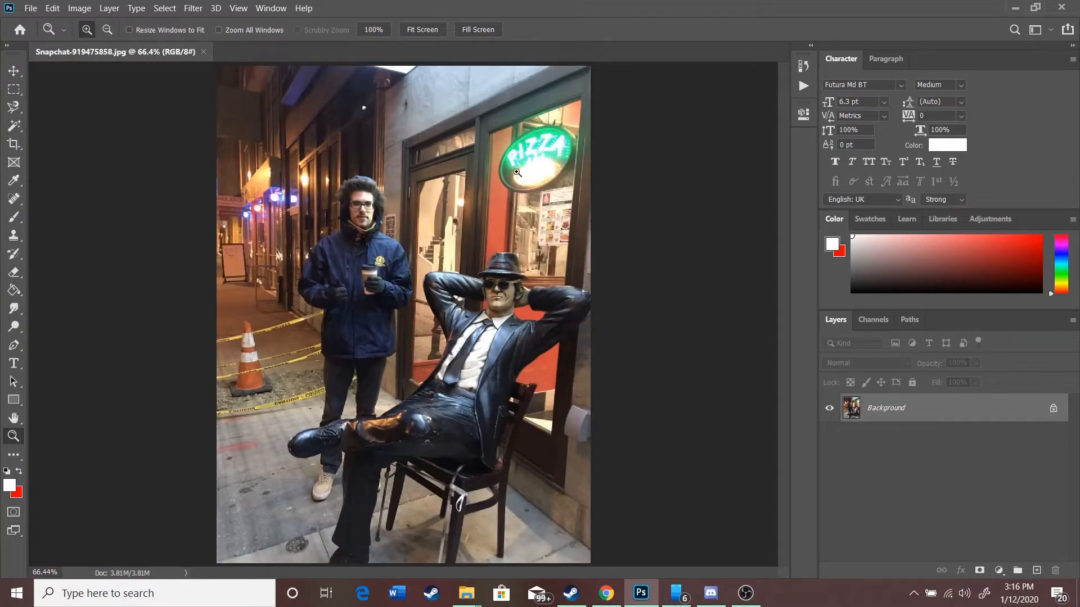
Step: Inspect the standing man's cup, gloved hands and face in close-up, finishing with the whole photo in view
{"action": "left_click", "coordinate": [364, 292]}
{"action": "left_click", "coordinate": [346, 291]}
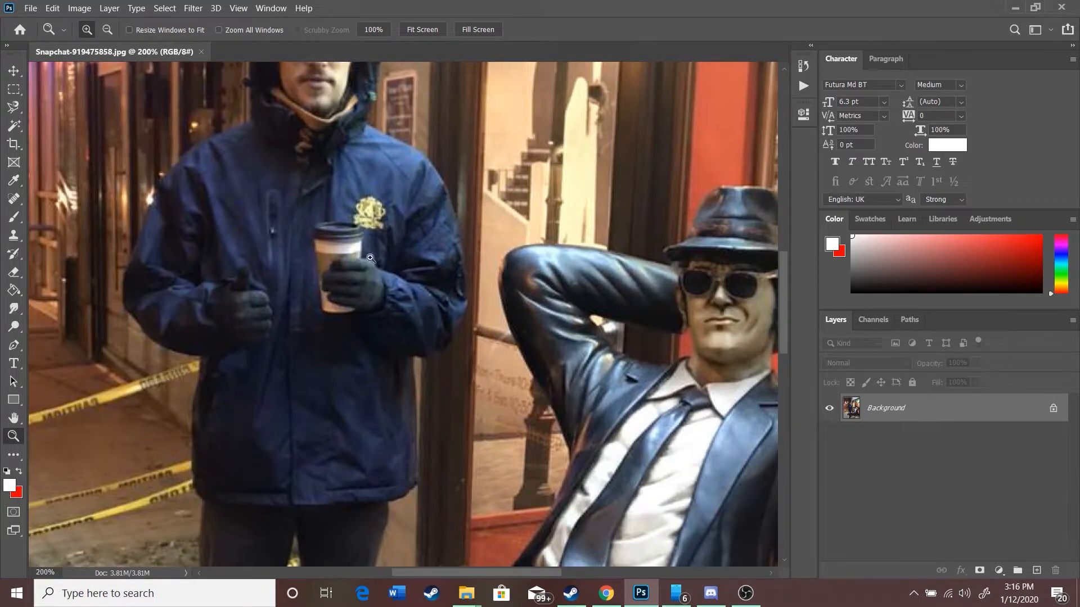
{"action": "scroll", "coordinate": [360, 303], "scroll_direction": "up", "scroll_amount": 5}
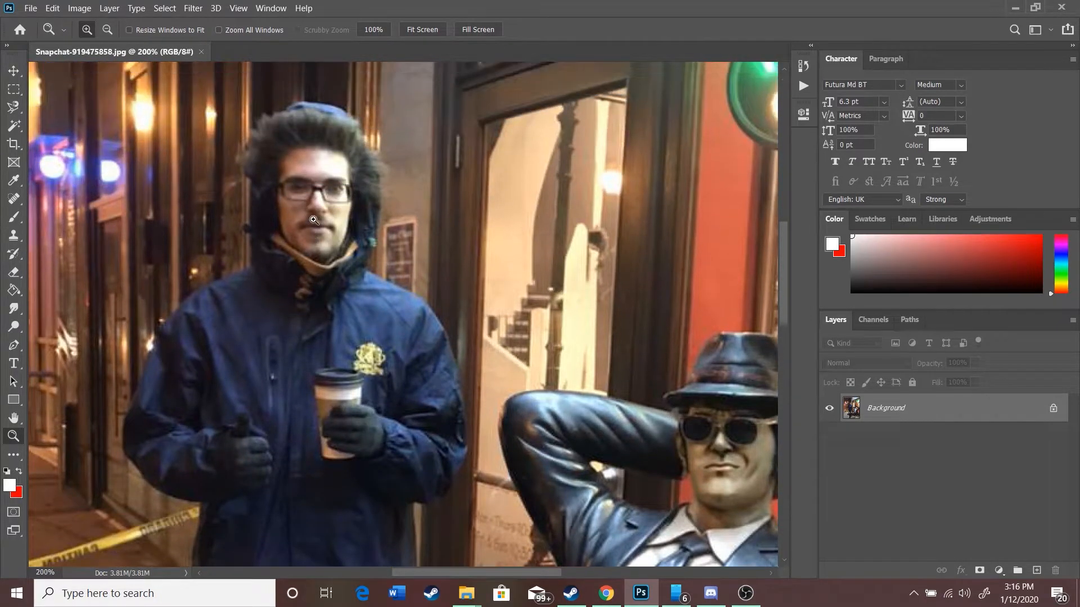
{"action": "left_click", "coordinate": [313, 220]}
{"action": "left_click", "coordinate": [312, 220]}
{"action": "left_click", "coordinate": [309, 223]}
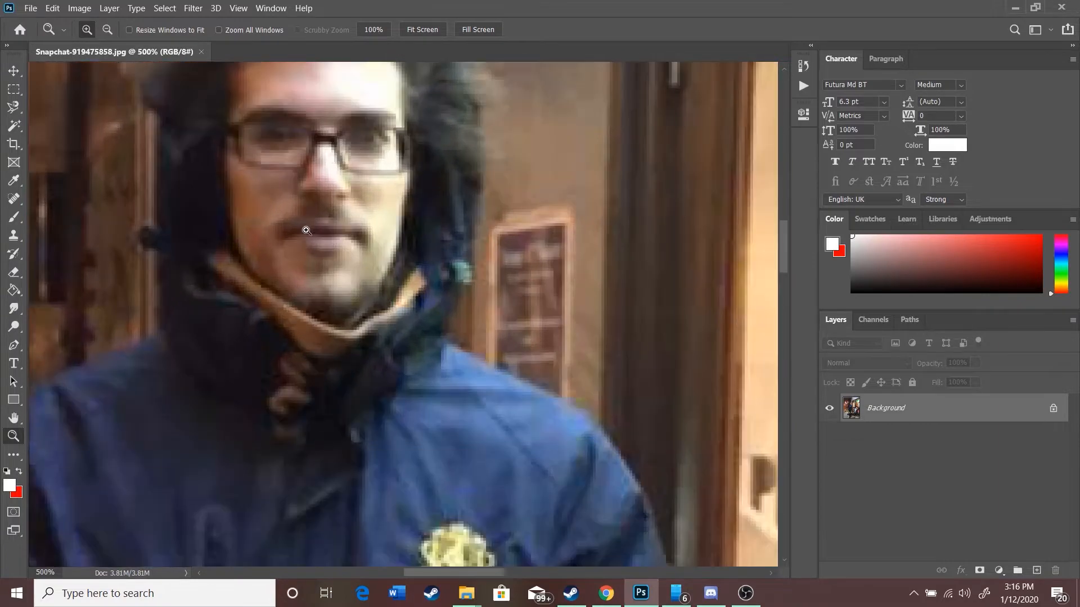
{"action": "left_click", "coordinate": [306, 231]}
{"action": "scroll", "coordinate": [315, 264], "scroll_direction": "up", "scroll_amount": 5}
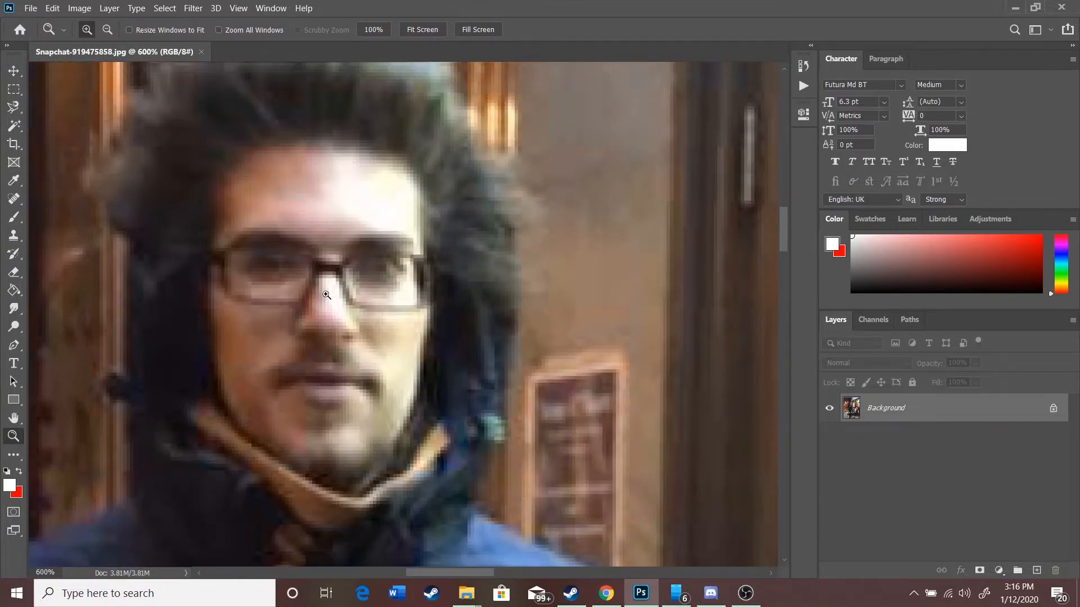
{"action": "right_click", "coordinate": [343, 295]}
{"action": "left_click", "coordinate": [363, 302]}
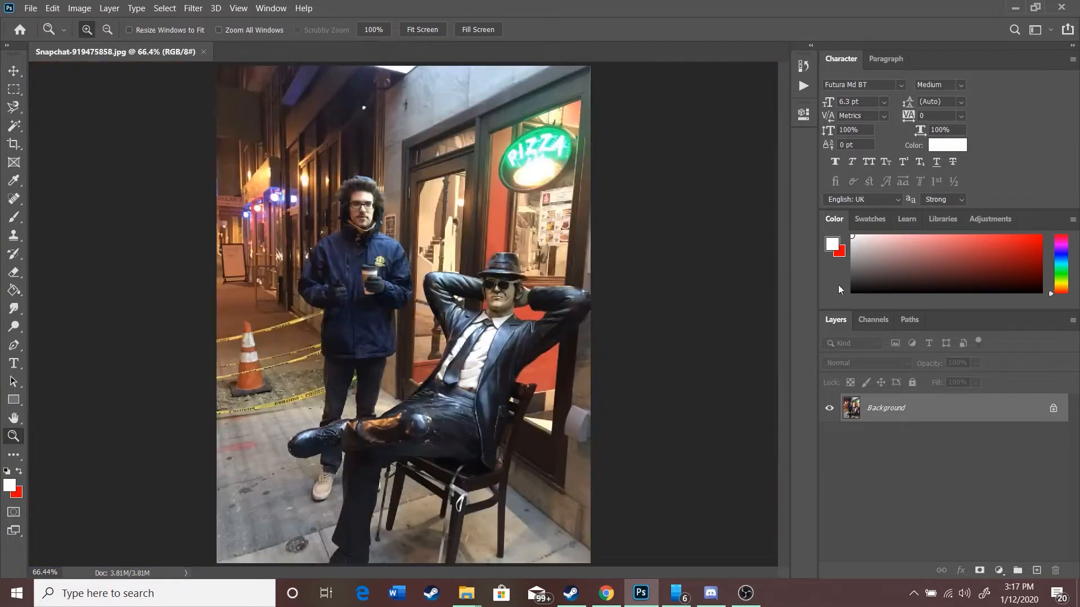
Step: Switch to Chrome and show the image results of the open Google search about mortgaging houses
{"action": "left_click", "coordinate": [606, 592]}
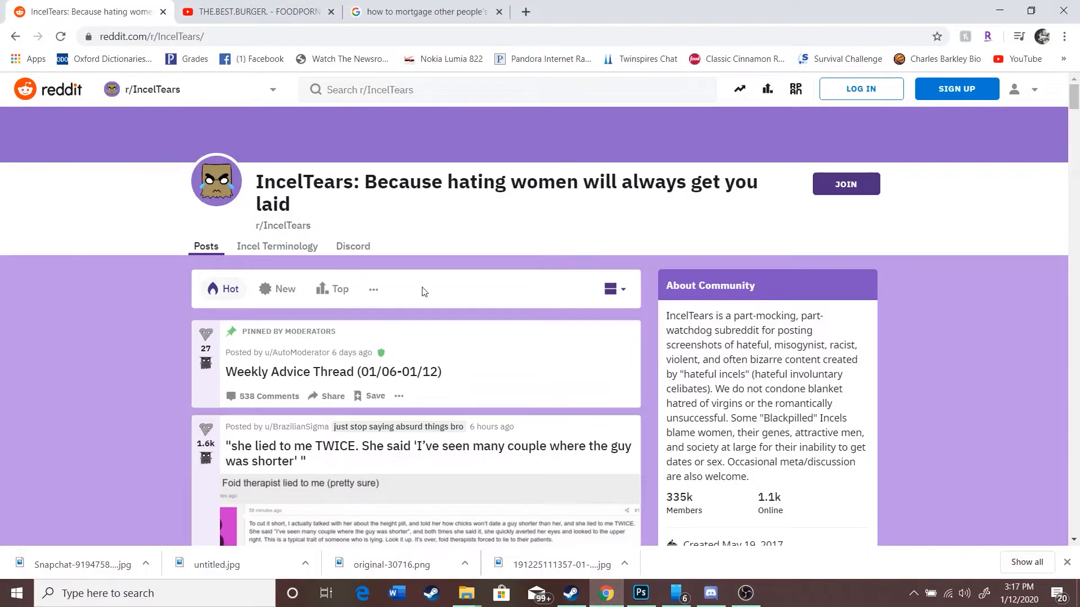
{"action": "left_click", "coordinate": [253, 11]}
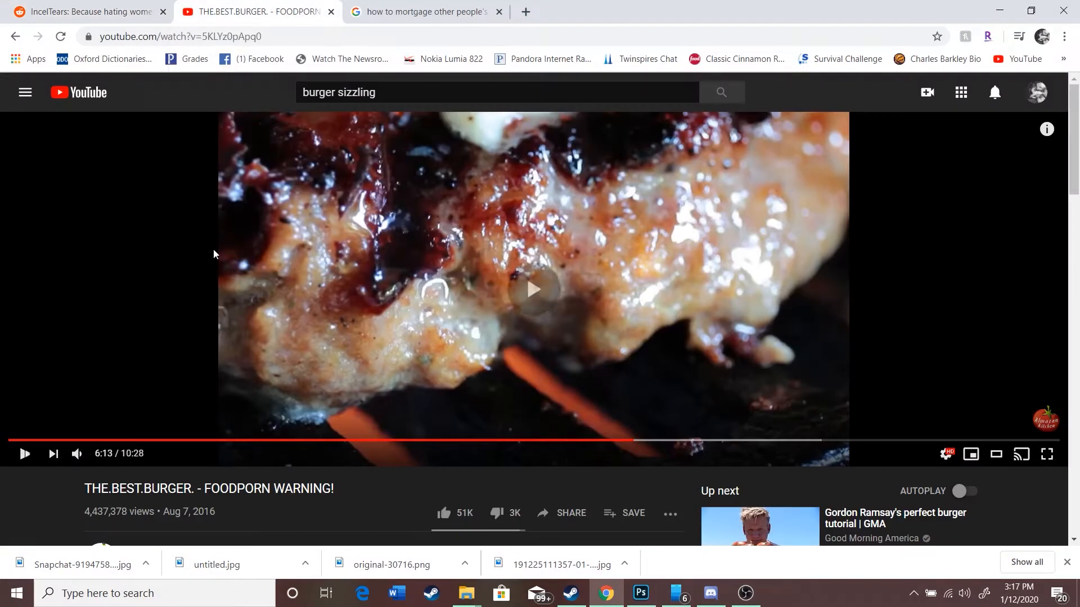
{"action": "left_click", "coordinate": [214, 254]}
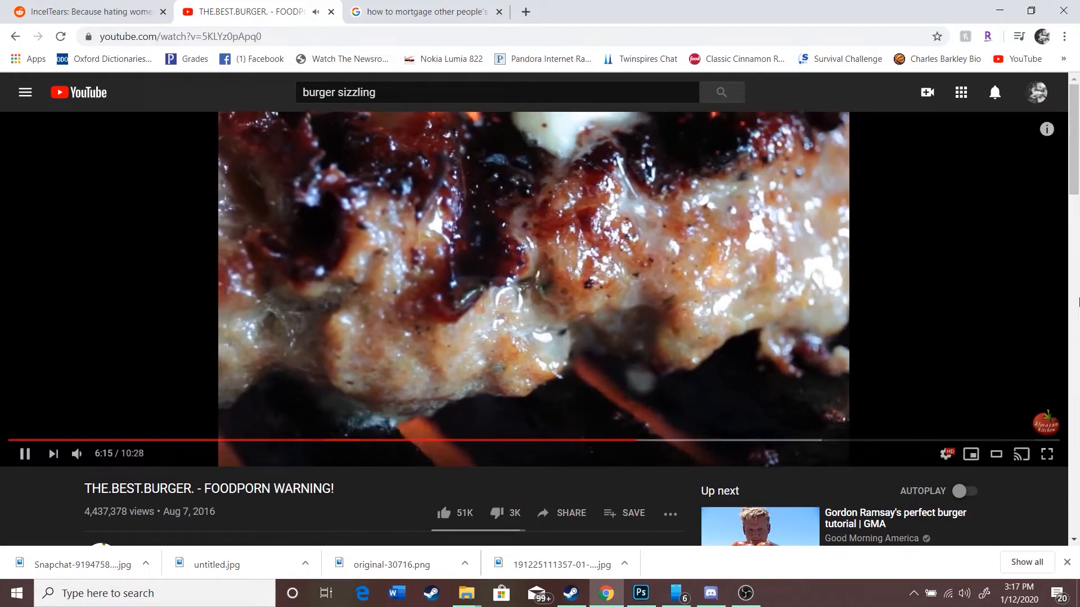
{"action": "left_click", "coordinate": [493, 4]}
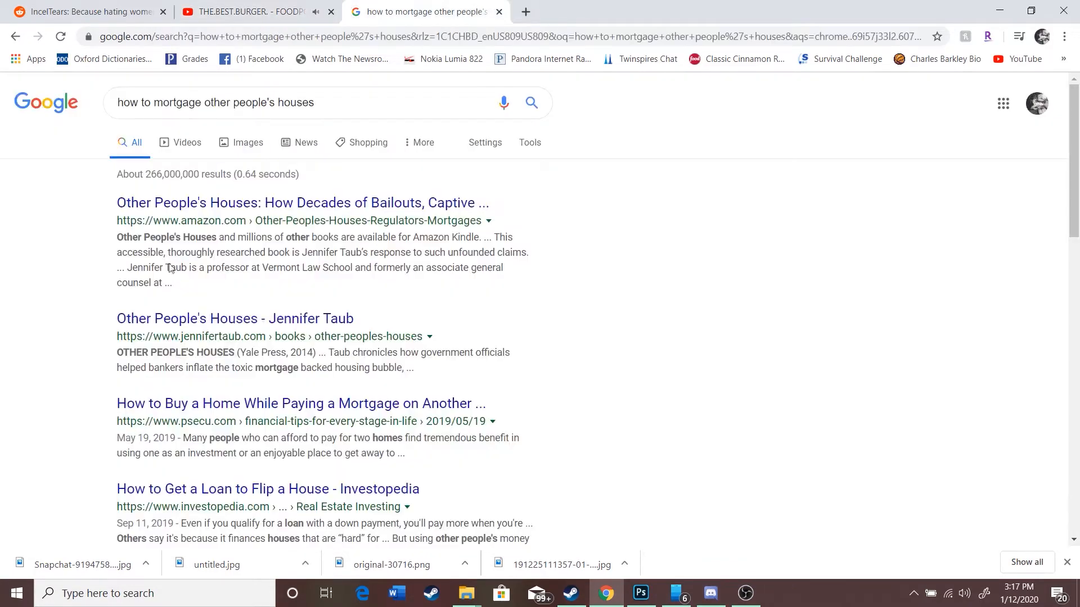
{"action": "left_click", "coordinate": [247, 142]}
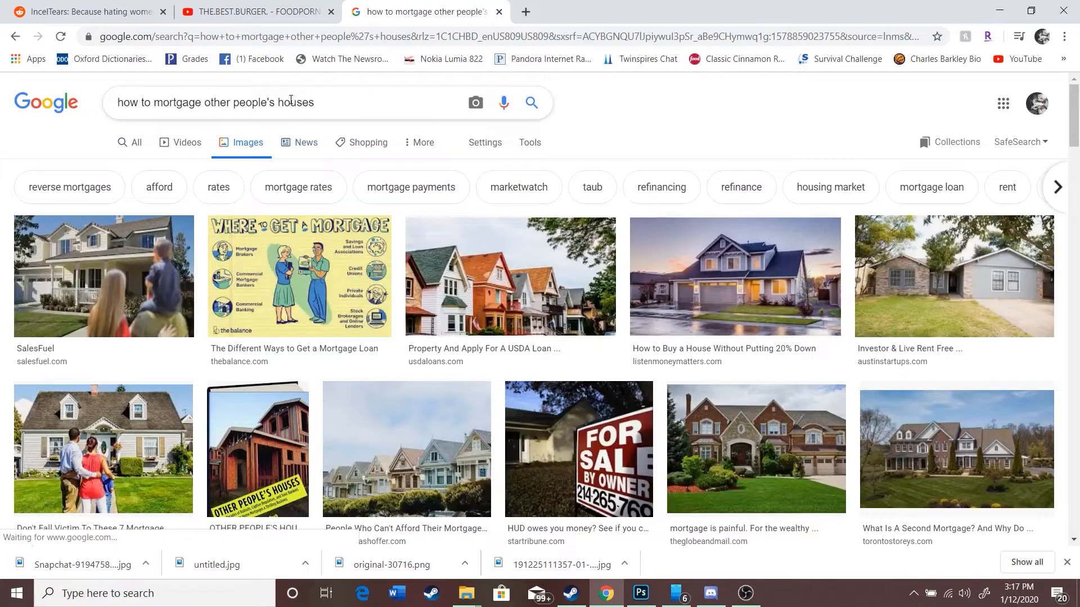
Step: Search Google Images for "natural lite"
{"action": "left_click_drag", "start_coordinate": [308, 103], "coordinate": [61, 105]}
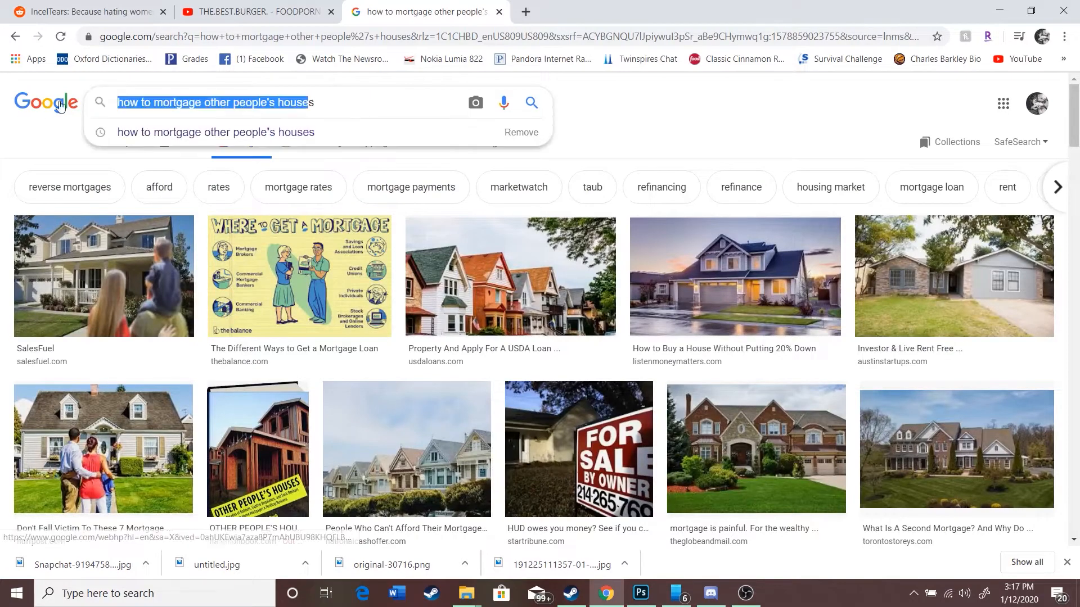
{"action": "key", "text": "BackSpace"}
{"action": "type", "text": "nat"}
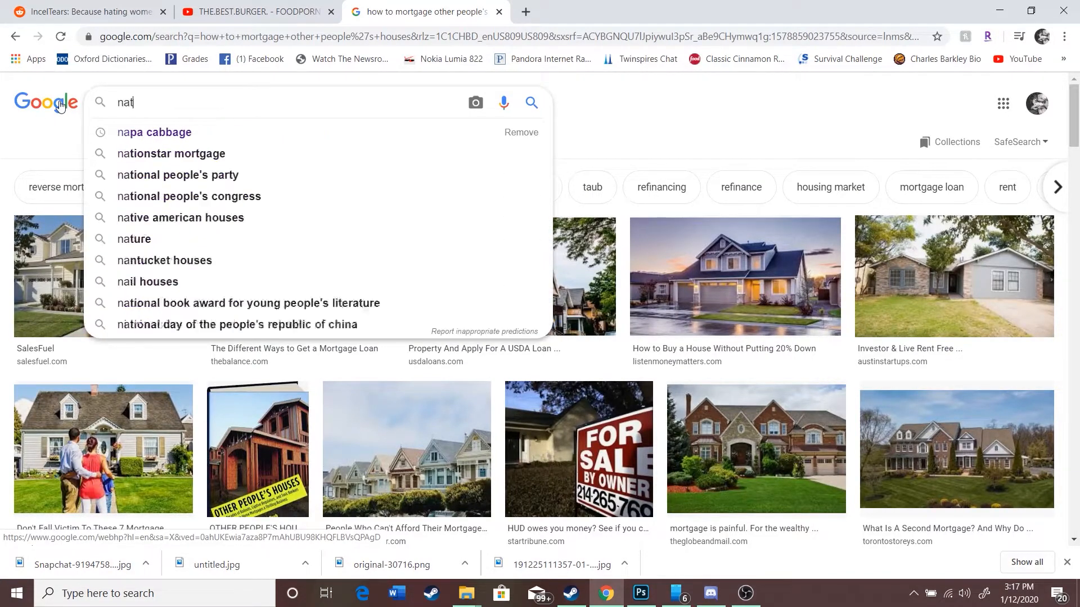
{"action": "type", "text": "ural lite"}
{"action": "key", "text": "Return"}
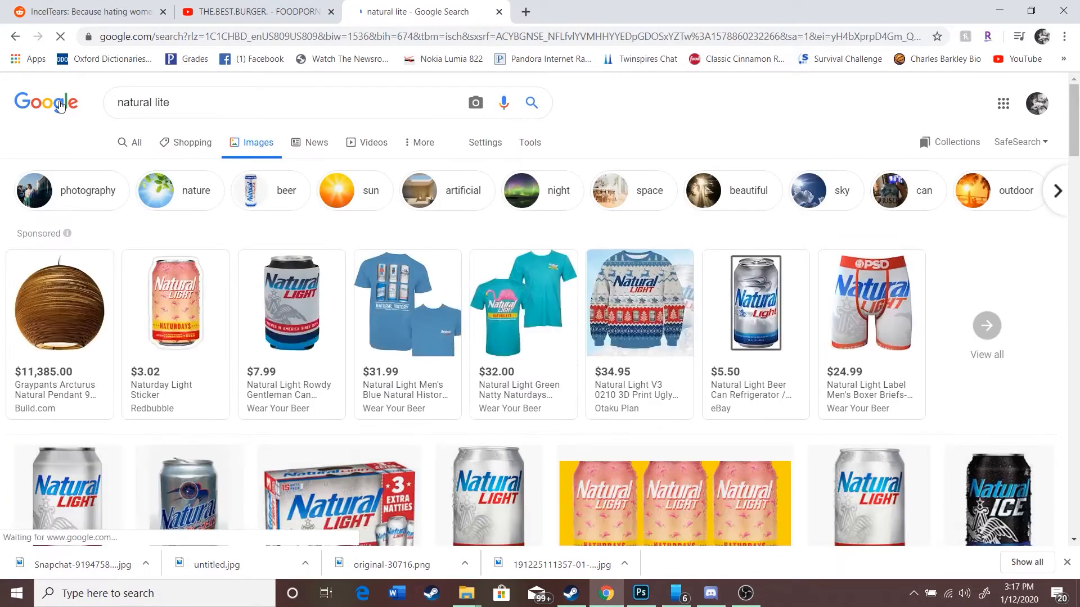
Step: Preview the silver Natural Light can from stltoday.com and try to save the image
{"action": "scroll", "coordinate": [520, 205], "scroll_direction": "down", "scroll_amount": 5}
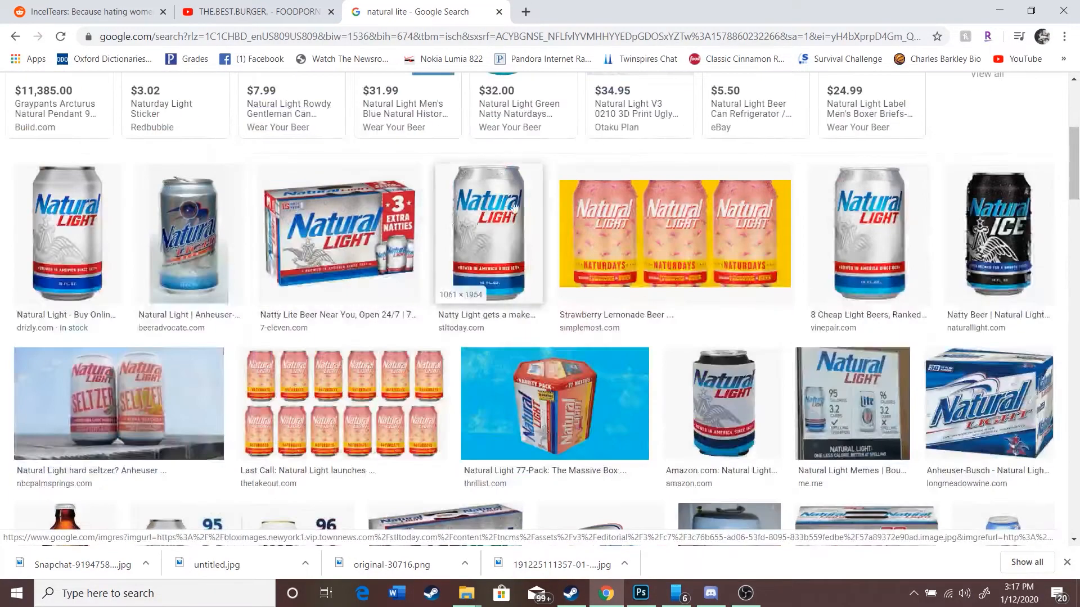
{"action": "left_click", "coordinate": [461, 227]}
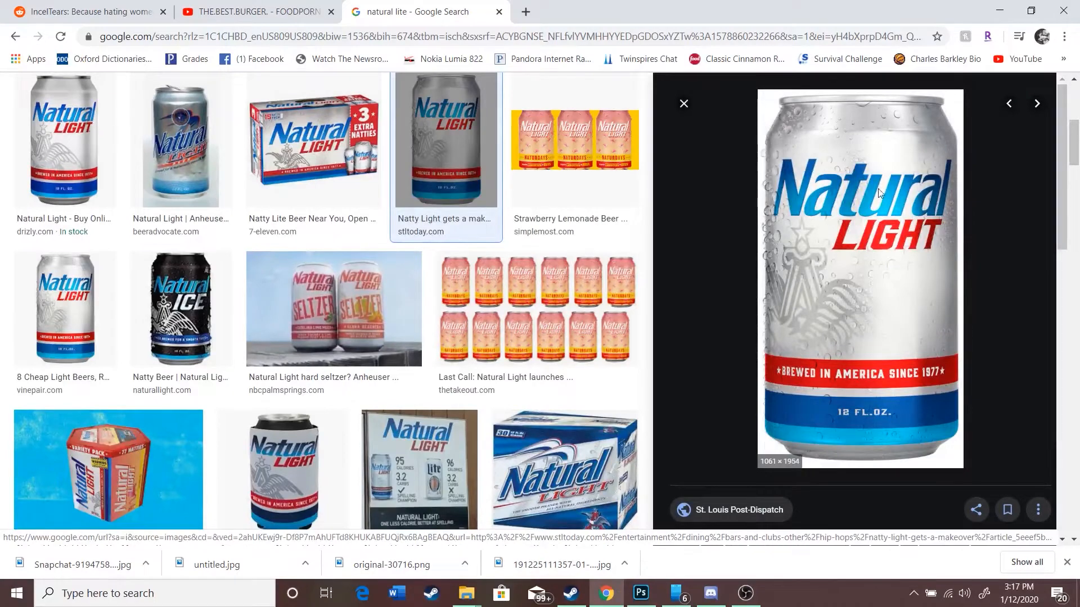
{"action": "right_click", "coordinate": [873, 190]}
{"action": "left_click", "coordinate": [911, 335]}
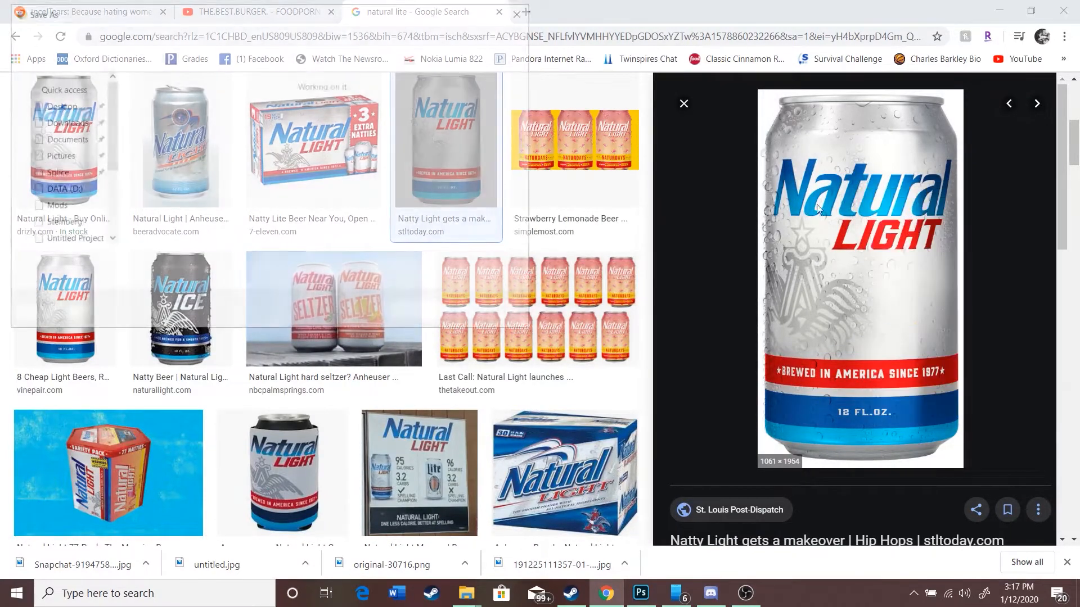
{"action": "left_click", "coordinate": [522, 10]}
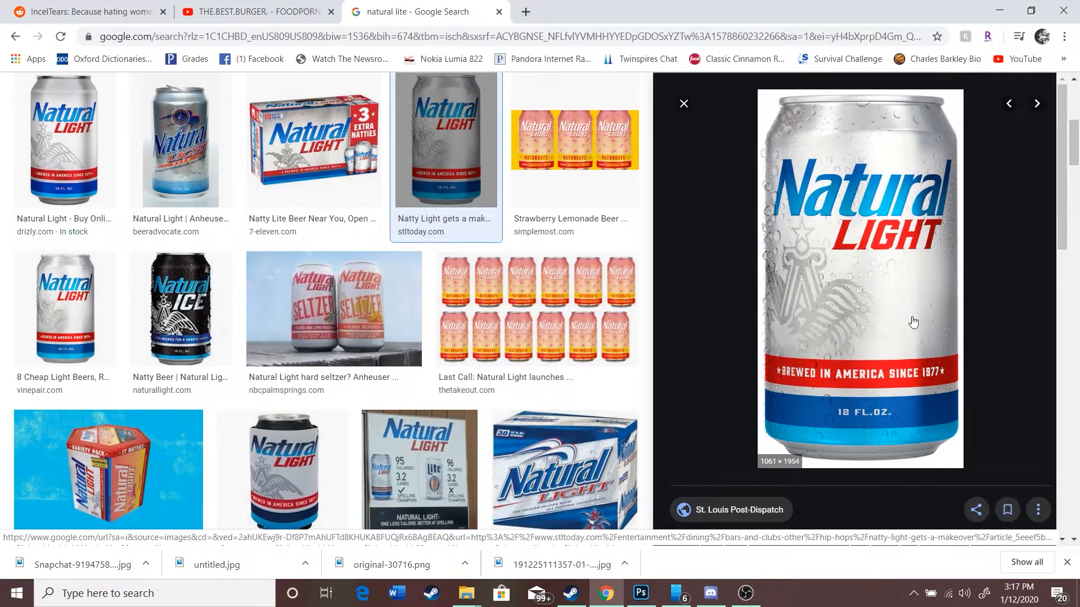
Step: Switch to Photoshop and examine the standing man's jacket, hands and coffee cup, finishing with the whole photo in view
{"action": "left_click", "coordinate": [641, 594]}
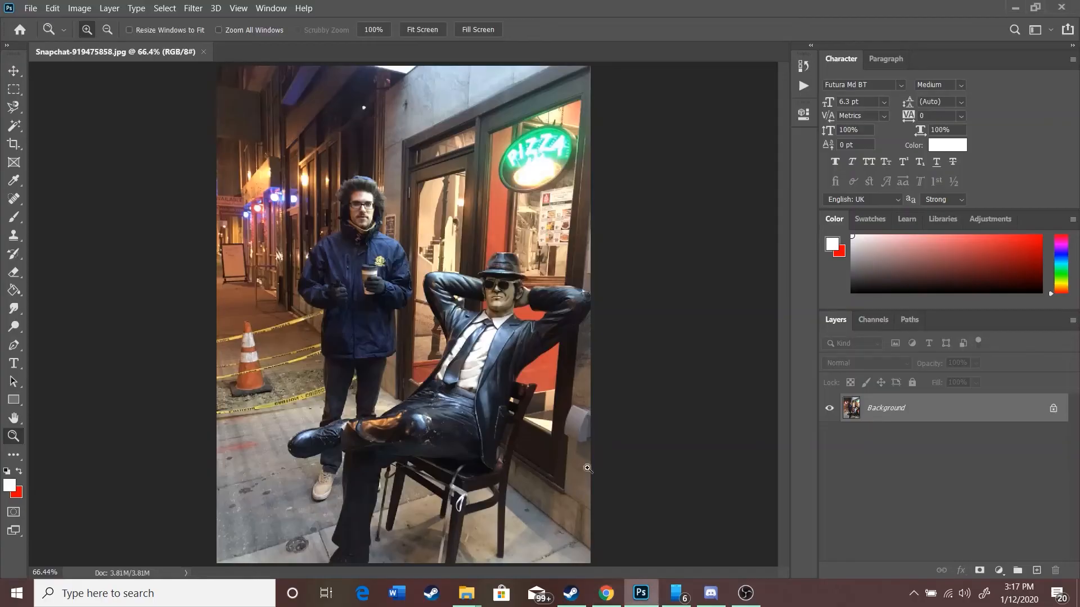
{"action": "left_click", "coordinate": [311, 275]}
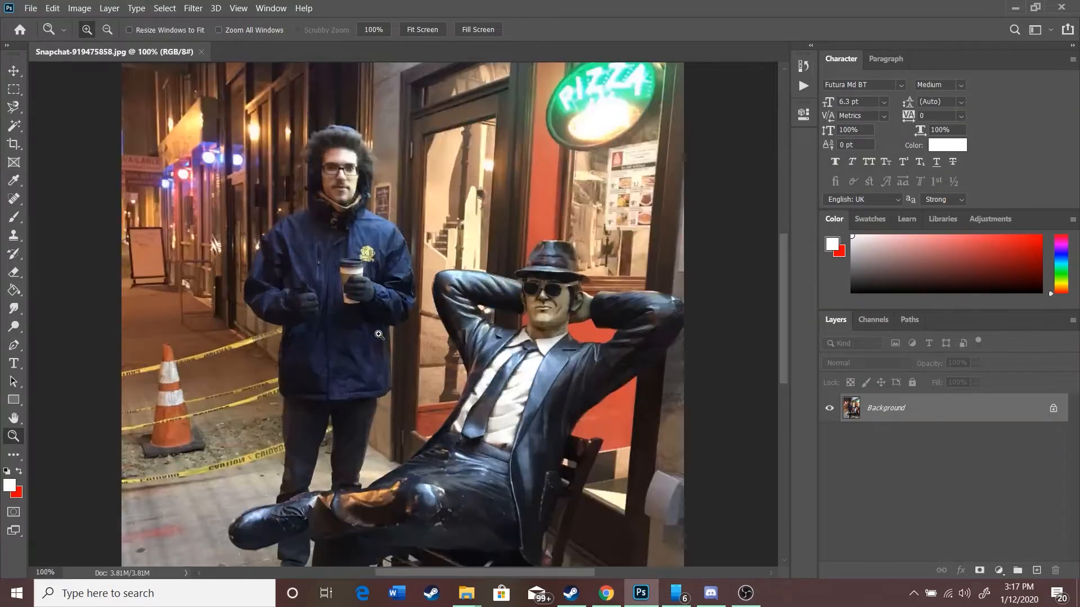
{"action": "left_click", "coordinate": [260, 358]}
{"action": "scroll", "coordinate": [298, 258], "scroll_direction": "up", "scroll_amount": 3}
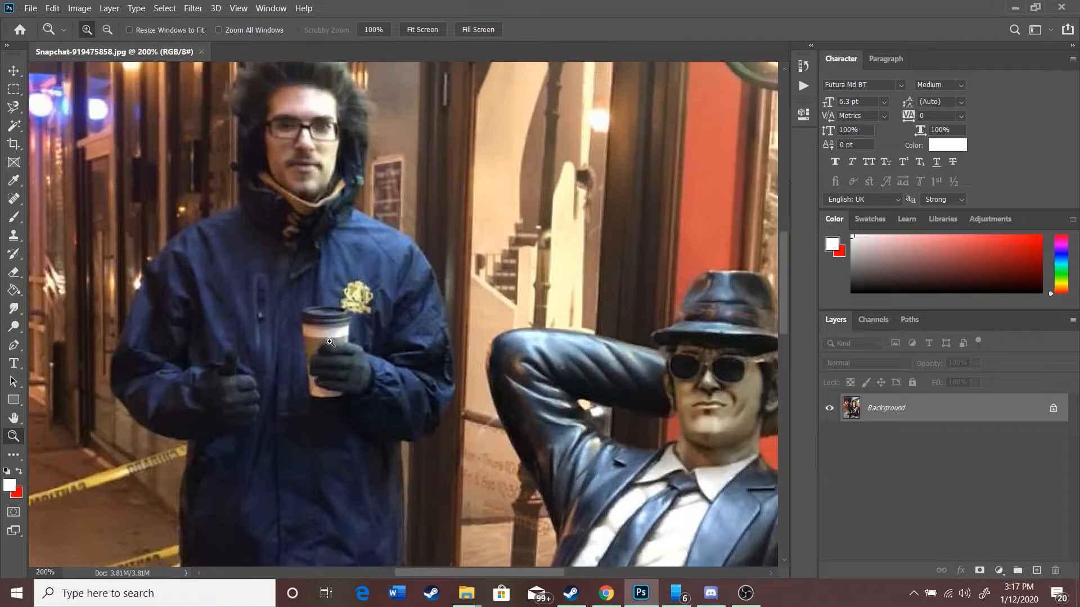
{"action": "scroll", "coordinate": [349, 215], "scroll_direction": "down", "scroll_amount": 3}
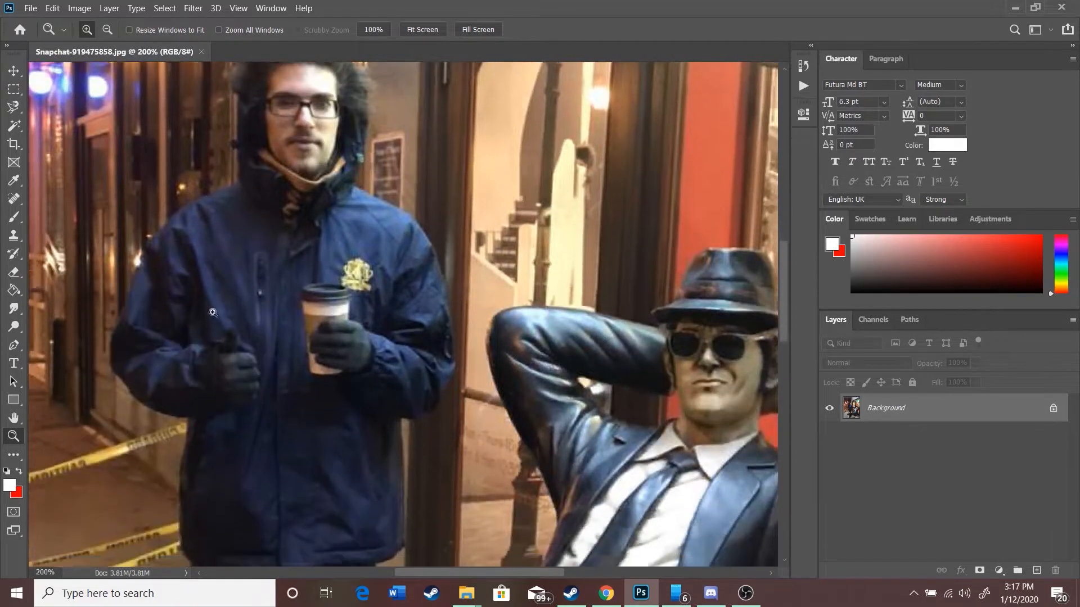
{"action": "scroll", "coordinate": [459, 356], "scroll_direction": "up", "scroll_amount": 1}
{"action": "scroll", "coordinate": [459, 356], "scroll_direction": "up", "scroll_amount": 2}
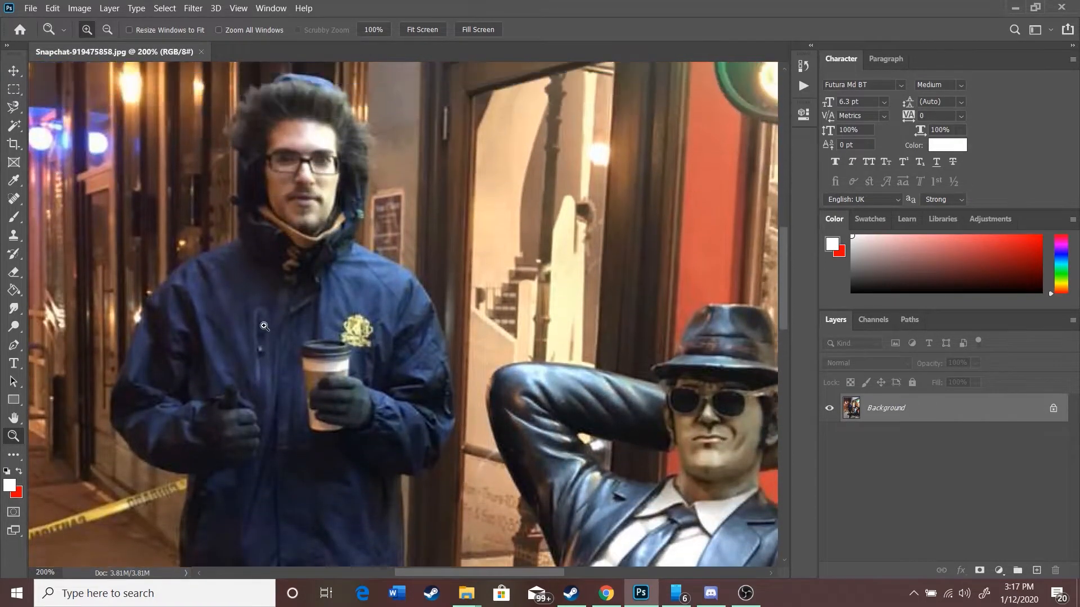
{"action": "right_click", "coordinate": [338, 221]}
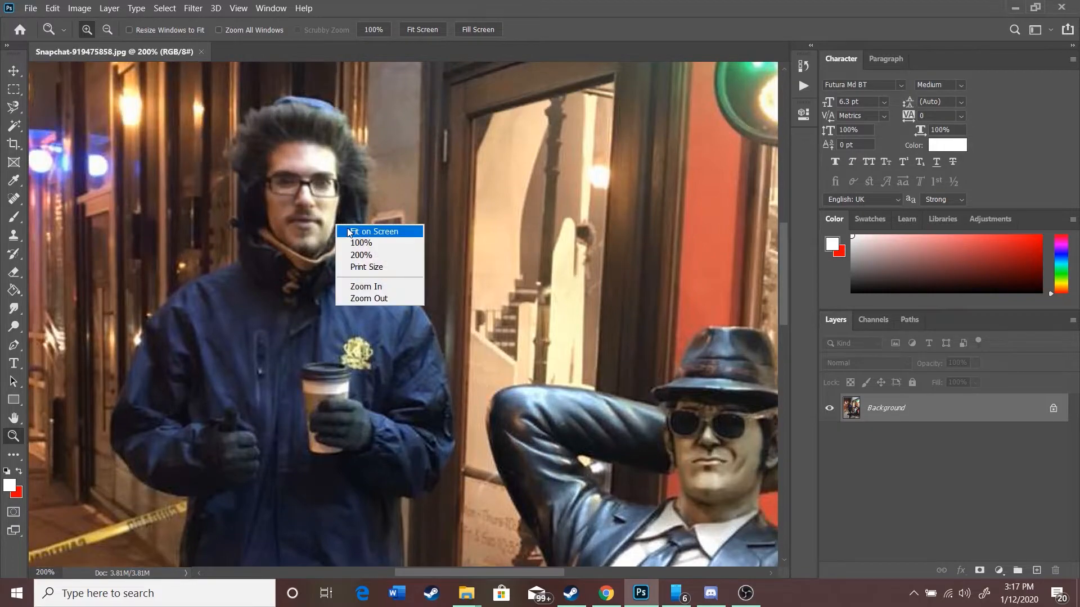
{"action": "left_click", "coordinate": [346, 227]}
Step: Examine the standing man's face and fur hood in close-up, finishing with the whole photo in view
{"action": "left_click", "coordinate": [376, 220]}
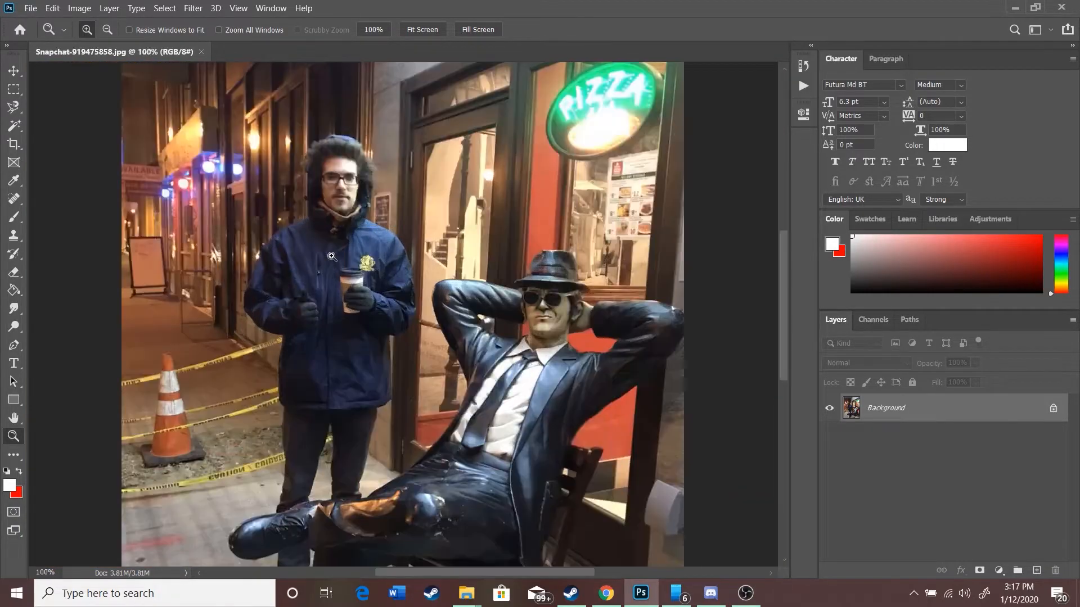
{"action": "double_click", "coordinate": [341, 124]}
{"action": "left_click", "coordinate": [339, 127]}
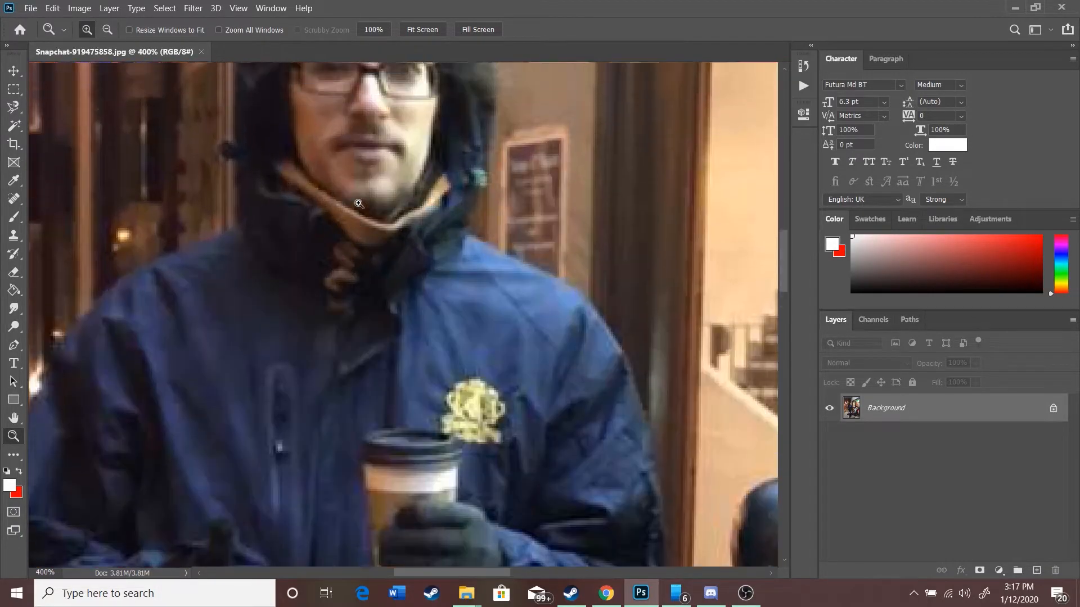
{"action": "scroll", "coordinate": [354, 180], "scroll_direction": "up", "scroll_amount": 3}
{"action": "scroll", "coordinate": [358, 204], "scroll_direction": "up", "scroll_amount": 5}
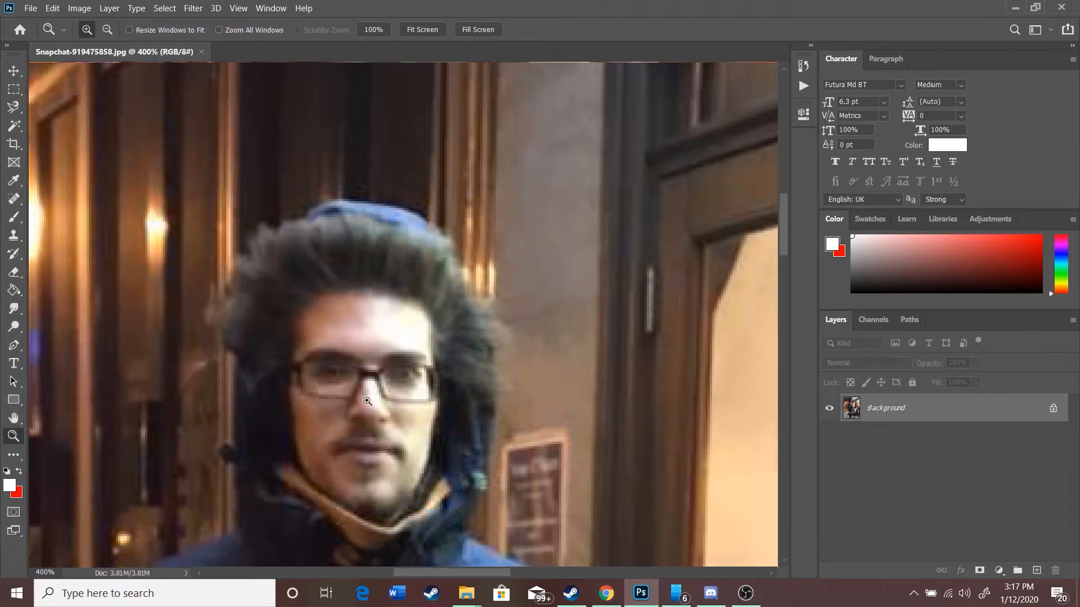
{"action": "right_click", "coordinate": [367, 401]}
{"action": "left_click", "coordinate": [427, 409]}
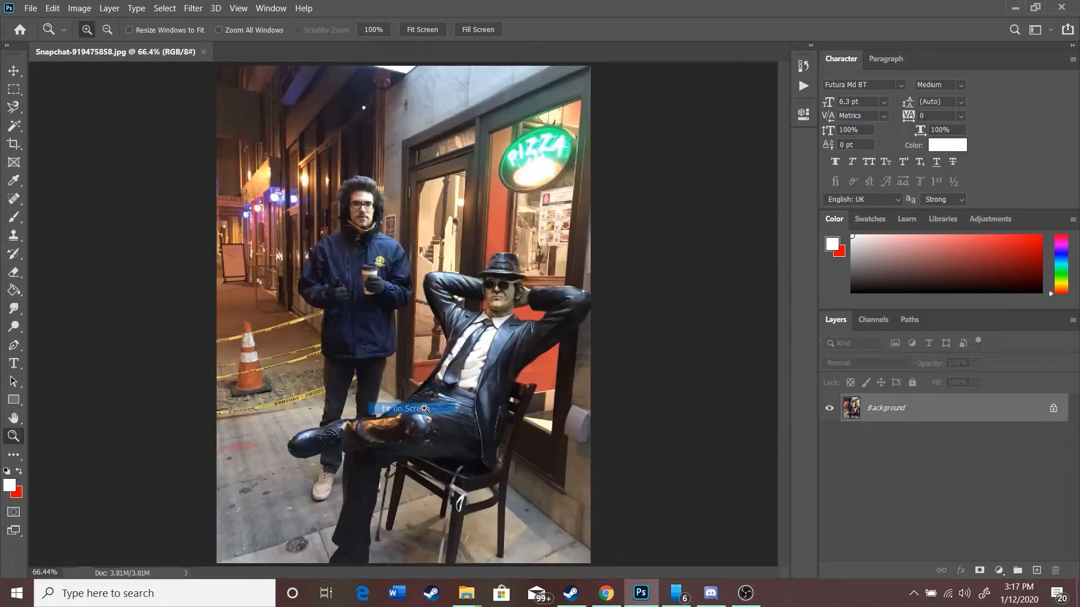
Step: Switch to Chrome and preview the tall Natural Light can from reasors.com in the image results
{"action": "left_click", "coordinate": [606, 593]}
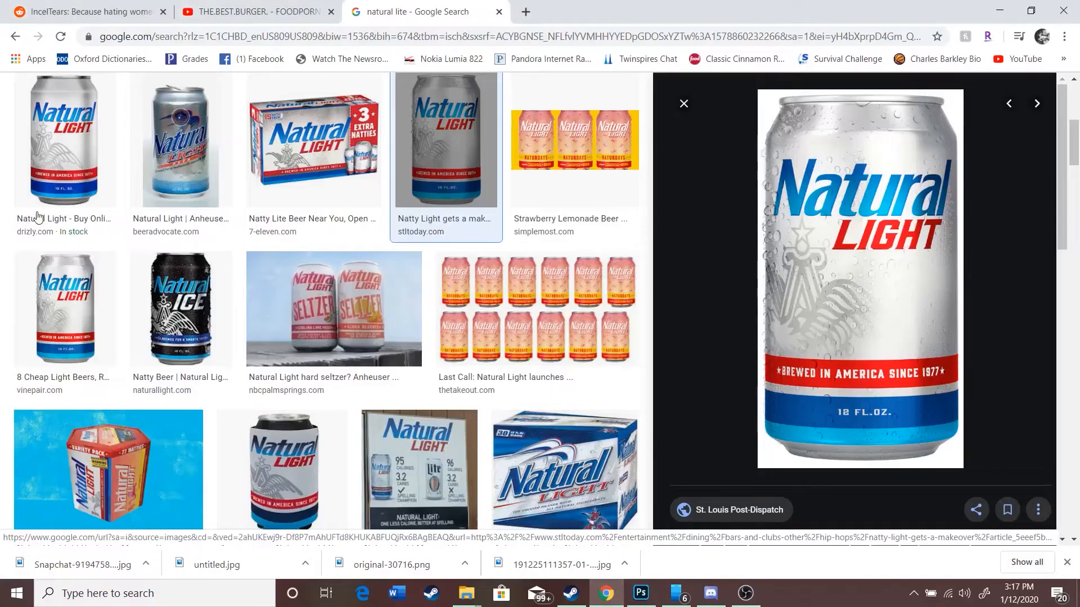
{"action": "scroll", "coordinate": [288, 188], "scroll_direction": "down", "scroll_amount": 5}
{"action": "scroll", "coordinate": [288, 187], "scroll_direction": "down", "scroll_amount": 5}
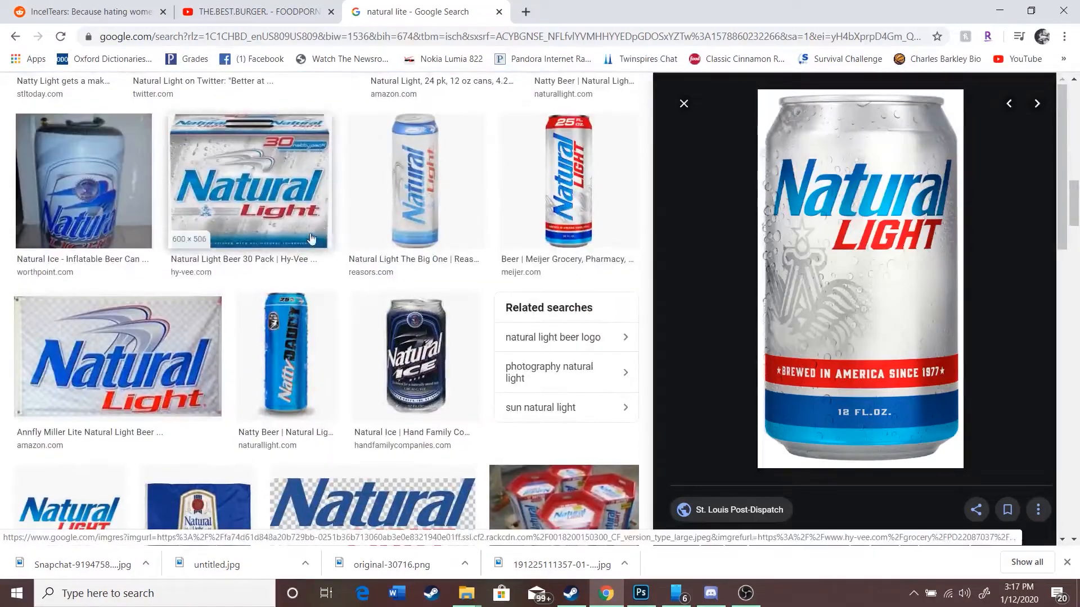
{"action": "left_click", "coordinate": [400, 156]}
Step: Save the previewed can image to the Desktop as a PNG named cool
{"action": "right_click", "coordinate": [835, 180]}
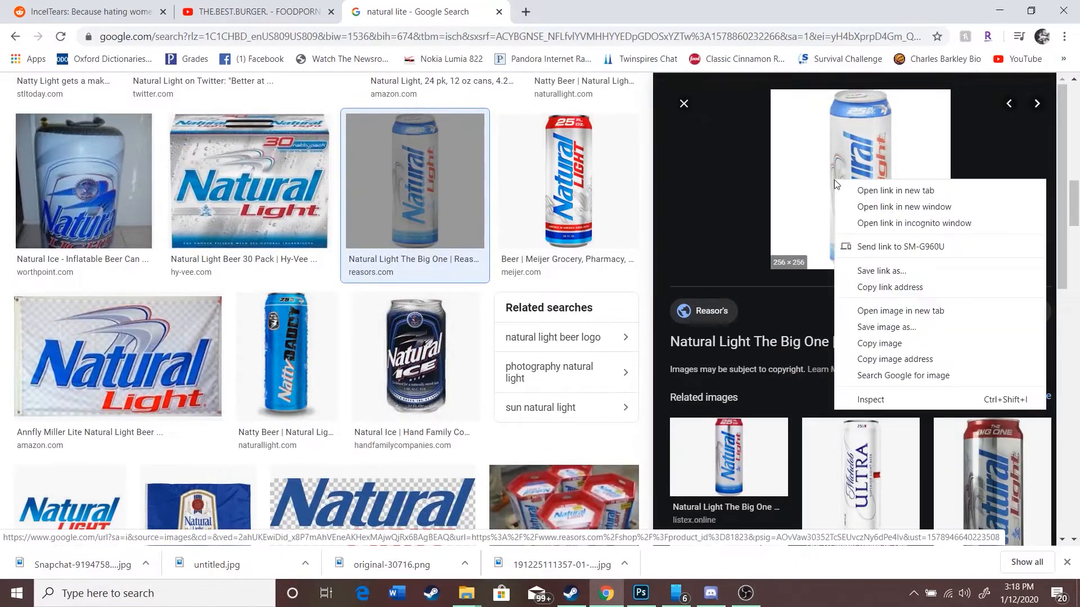
{"action": "left_click", "coordinate": [869, 319]}
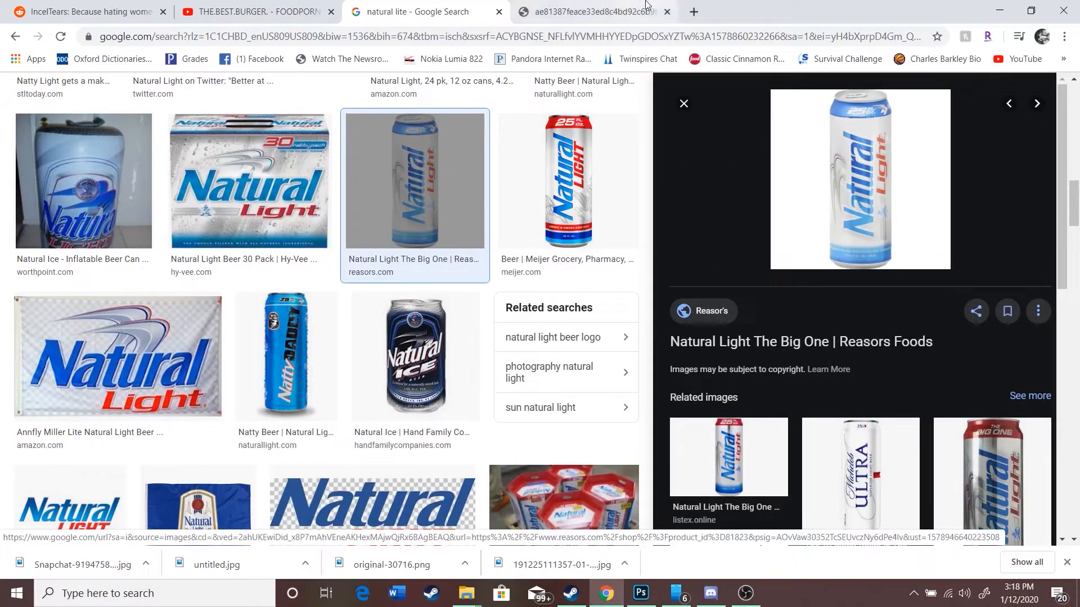
{"action": "right_click", "coordinate": [901, 210]}
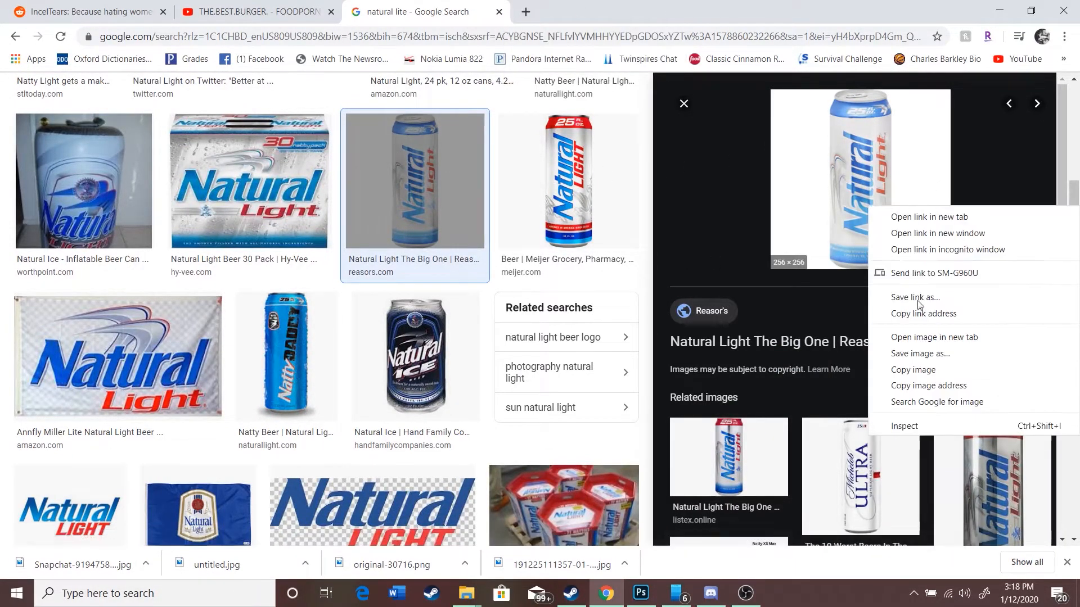
{"action": "left_click", "coordinate": [921, 352]}
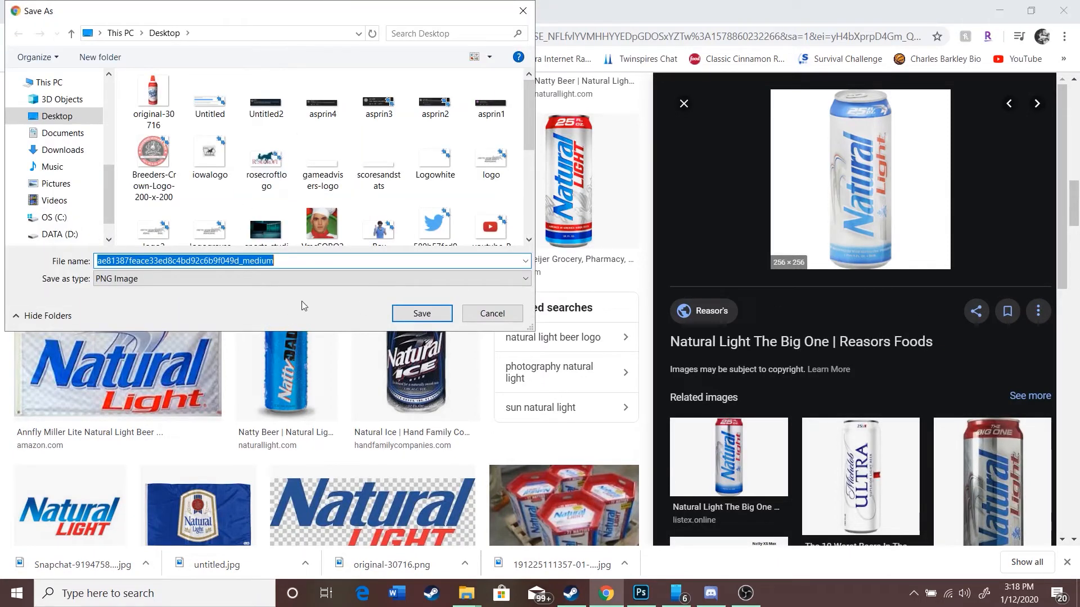
{"action": "type", "text": "cool"}
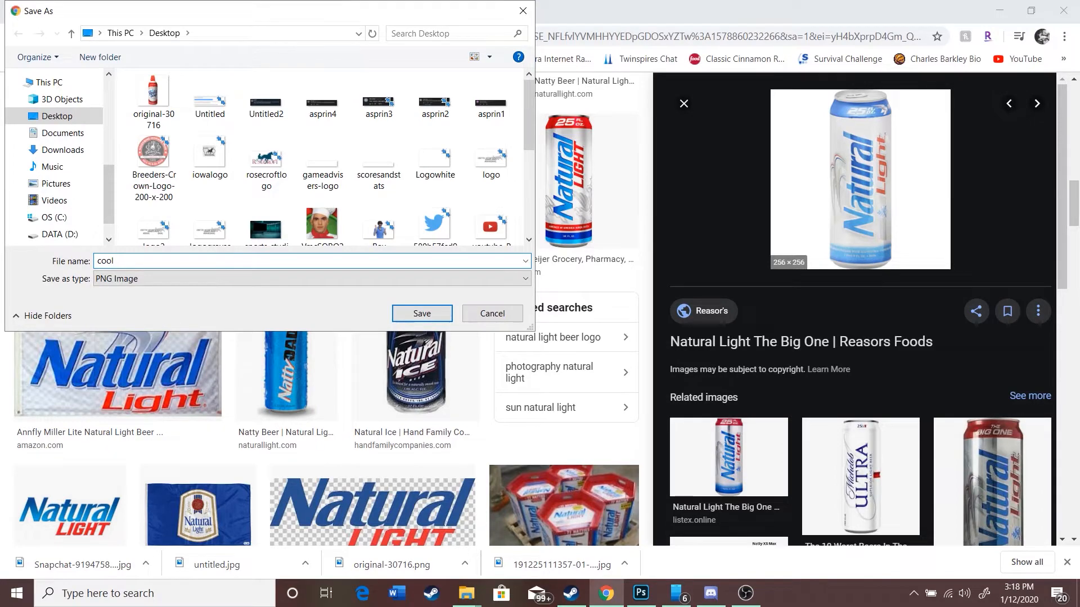
{"action": "key", "text": "Return"}
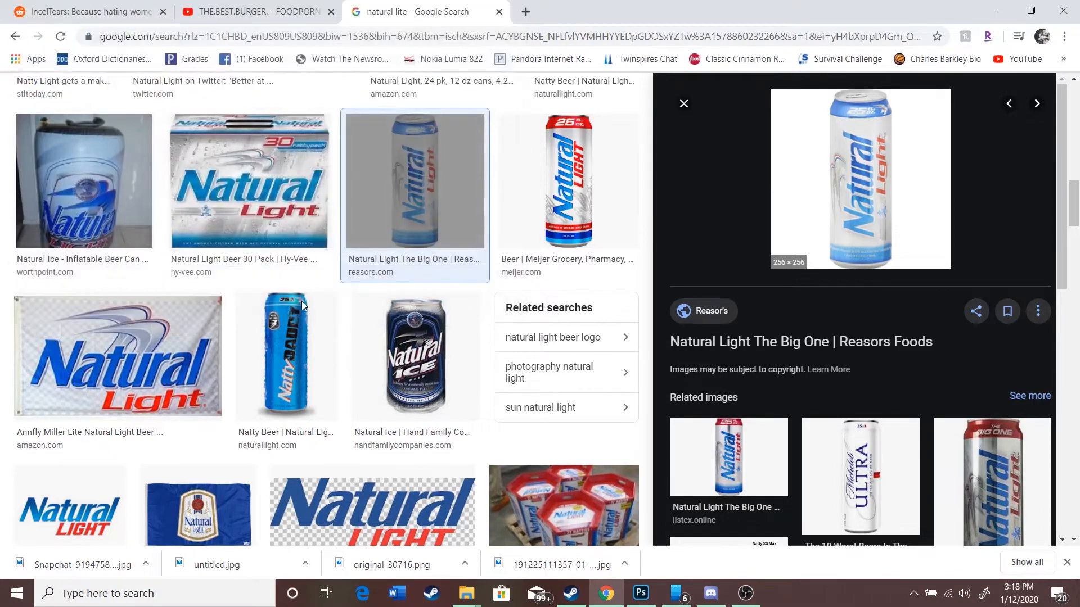
Step: Show the downloaded cool.png in its Desktop folder
{"action": "left_click", "coordinate": [62, 564]}
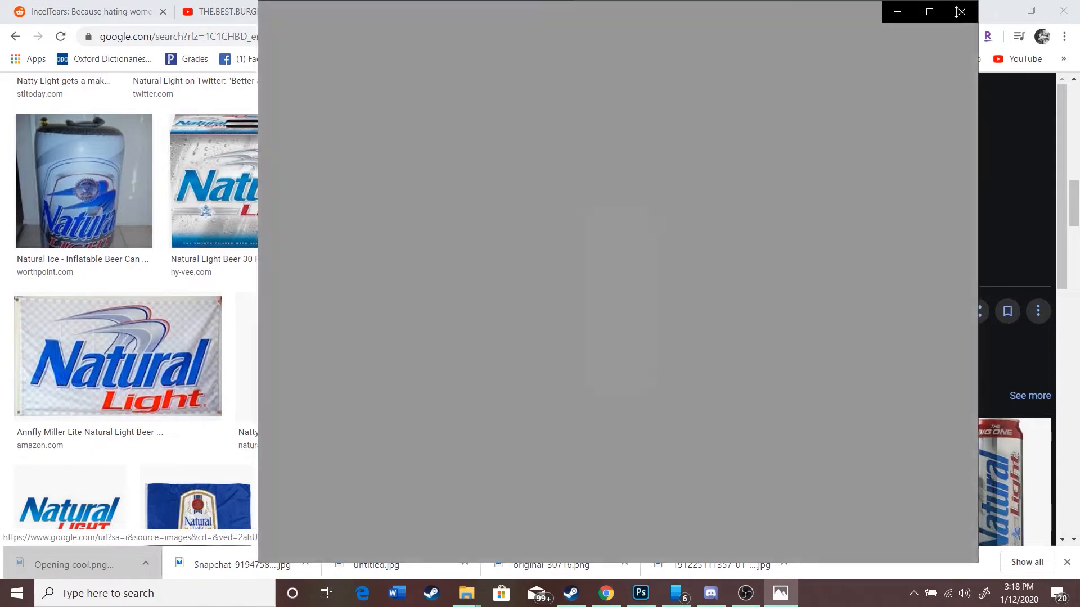
{"action": "left_click", "coordinate": [960, 12]}
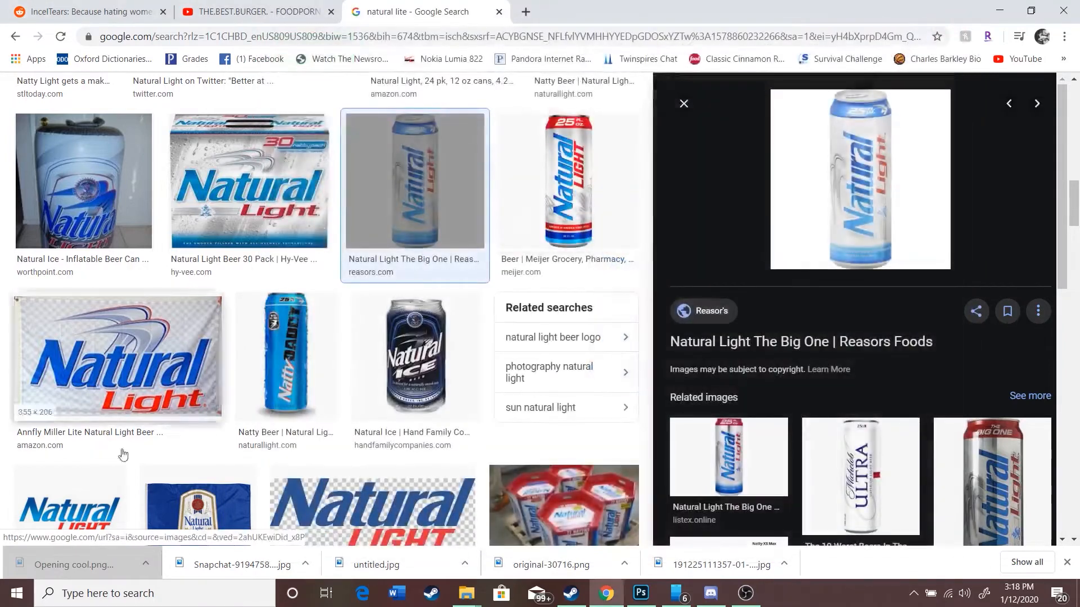
{"action": "left_click", "coordinate": [146, 563]}
{"action": "left_click", "coordinate": [168, 518]}
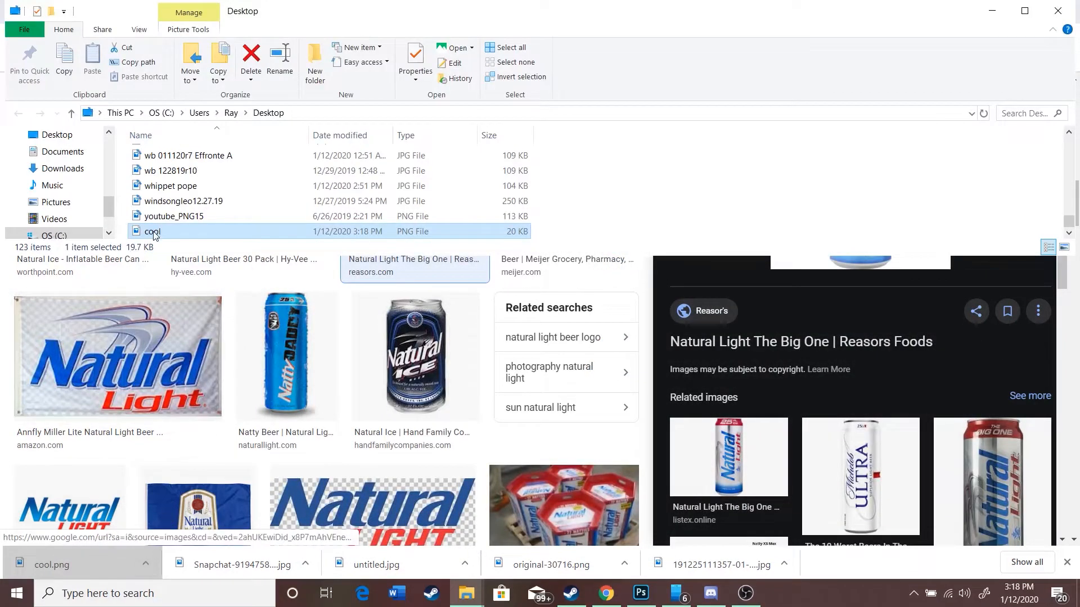
Step: Open the cool image file with Adobe Photoshop 2020 without making it the default app for PNG files
{"action": "right_click", "coordinate": [155, 232]}
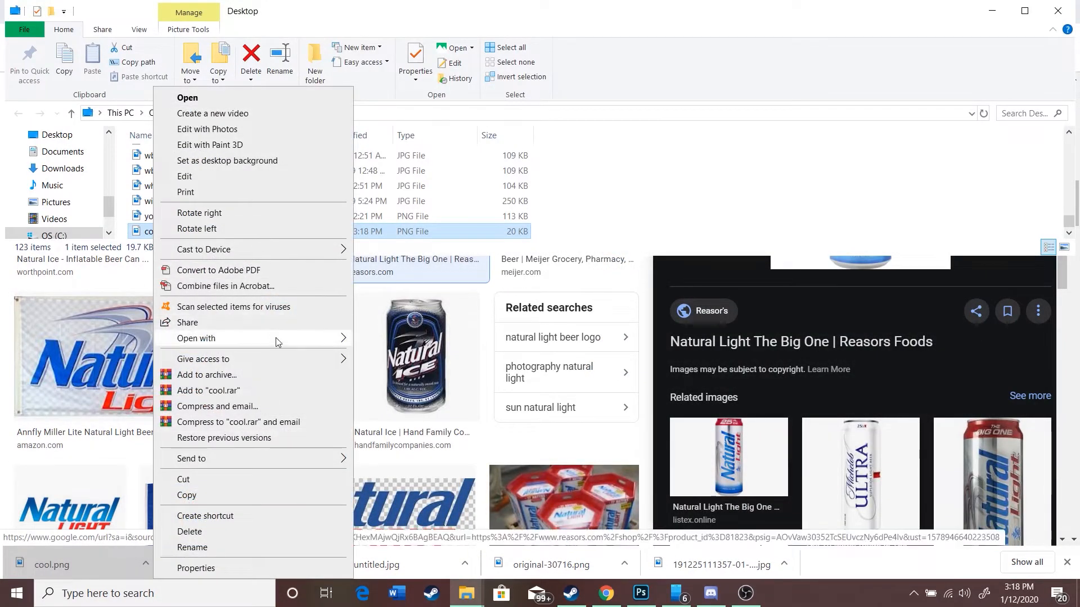
{"action": "mouse_move", "coordinate": [276, 338]}
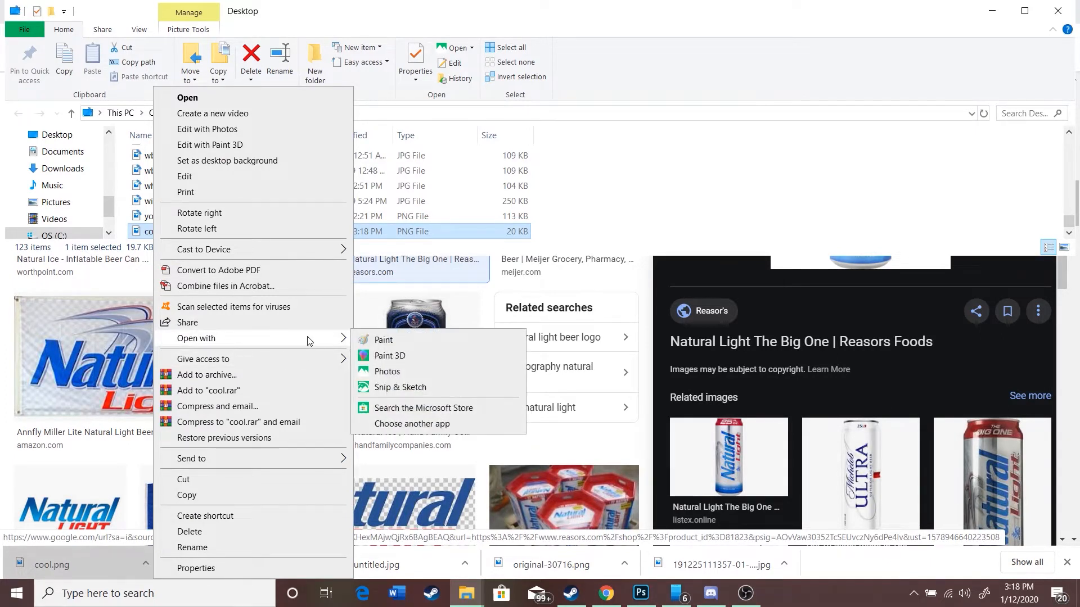
{"action": "left_click", "coordinate": [399, 425]}
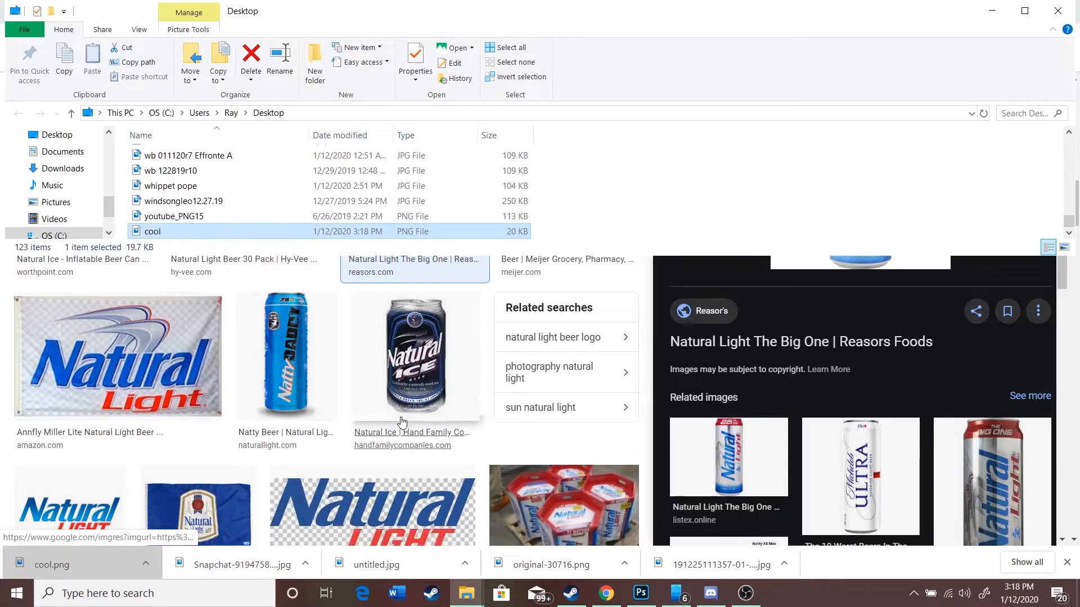
{"action": "scroll", "coordinate": [540, 360], "scroll_direction": "down", "scroll_amount": 2}
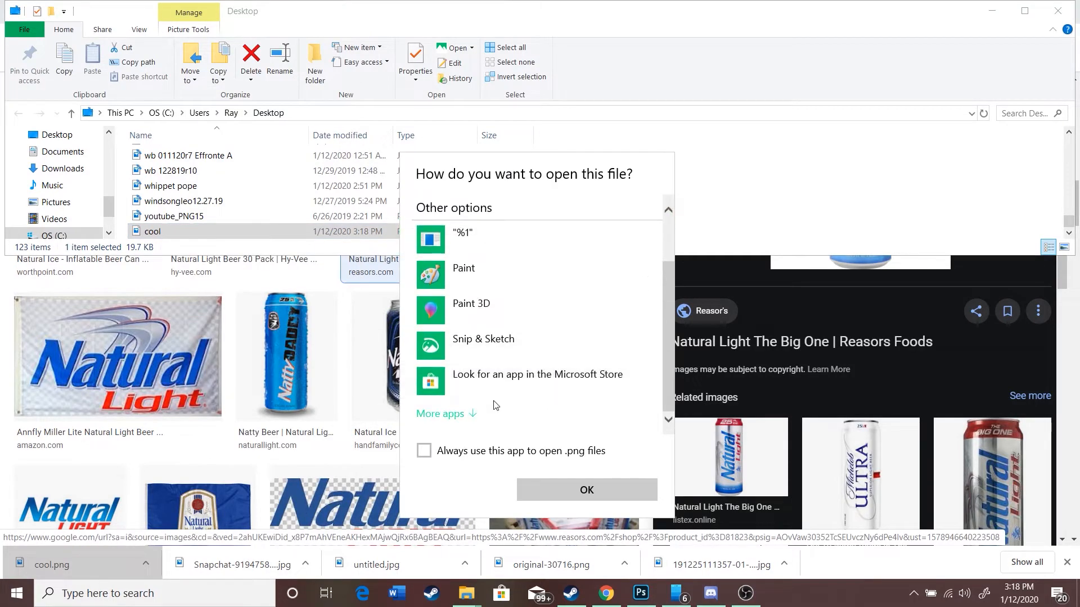
{"action": "left_click", "coordinate": [440, 414]}
{"action": "scroll", "coordinate": [523, 292], "scroll_direction": "down", "scroll_amount": 3}
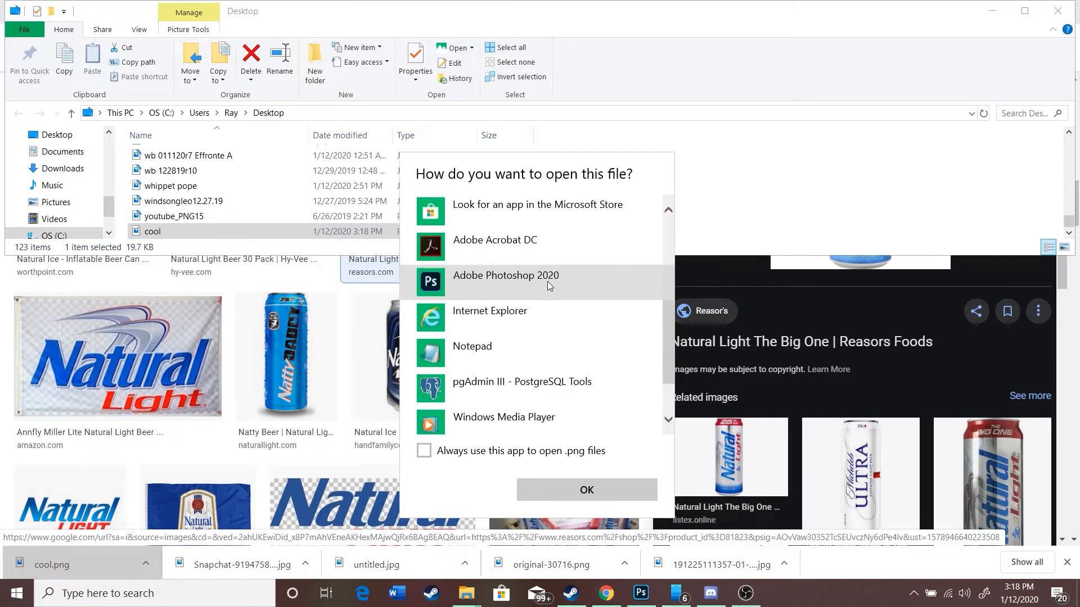
{"action": "left_click", "coordinate": [555, 283]}
{"action": "left_click", "coordinate": [601, 488]}
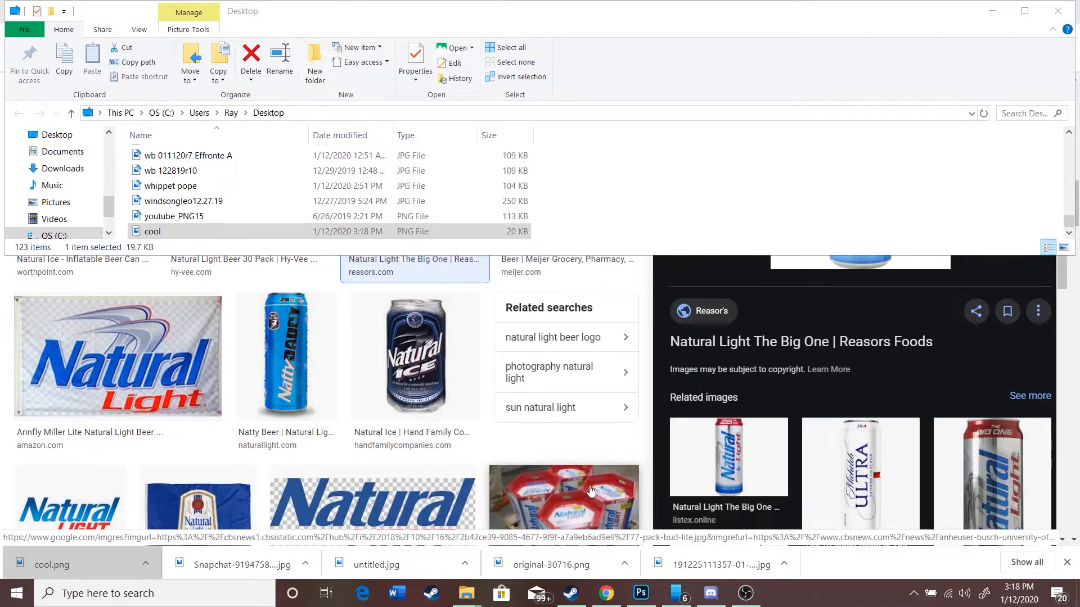
{"action": "left_click", "coordinate": [401, 347]}
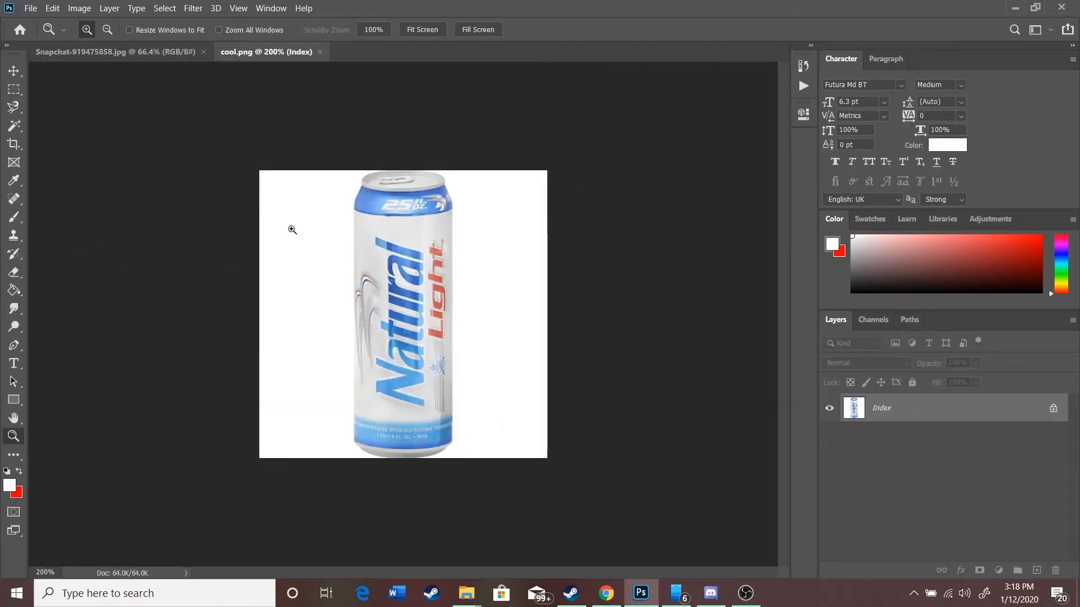
{"action": "left_click", "coordinate": [13, 111]}
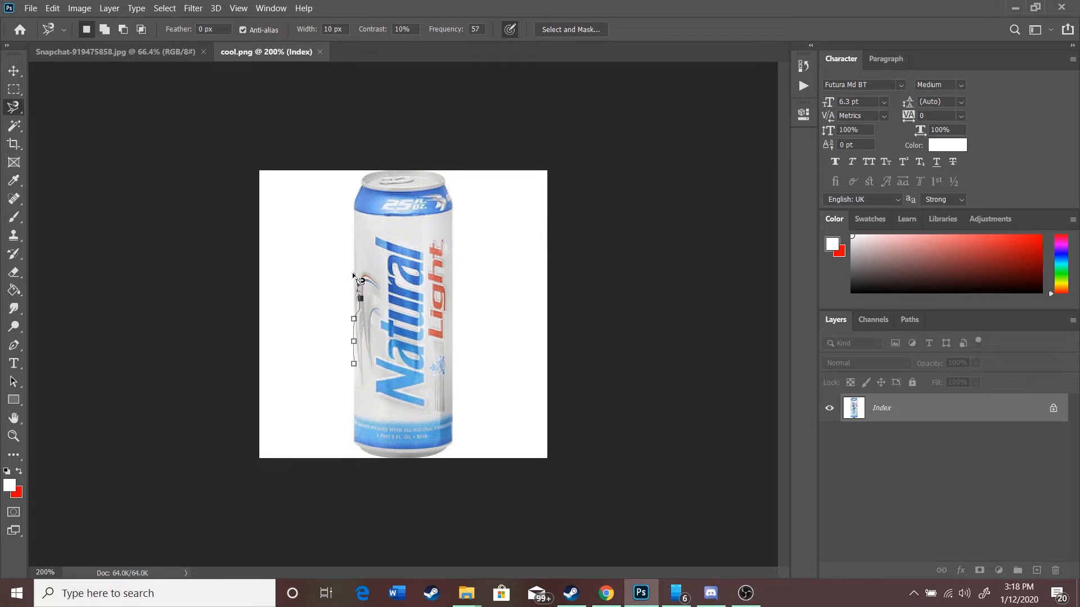
{"action": "left_click", "coordinate": [354, 272]}
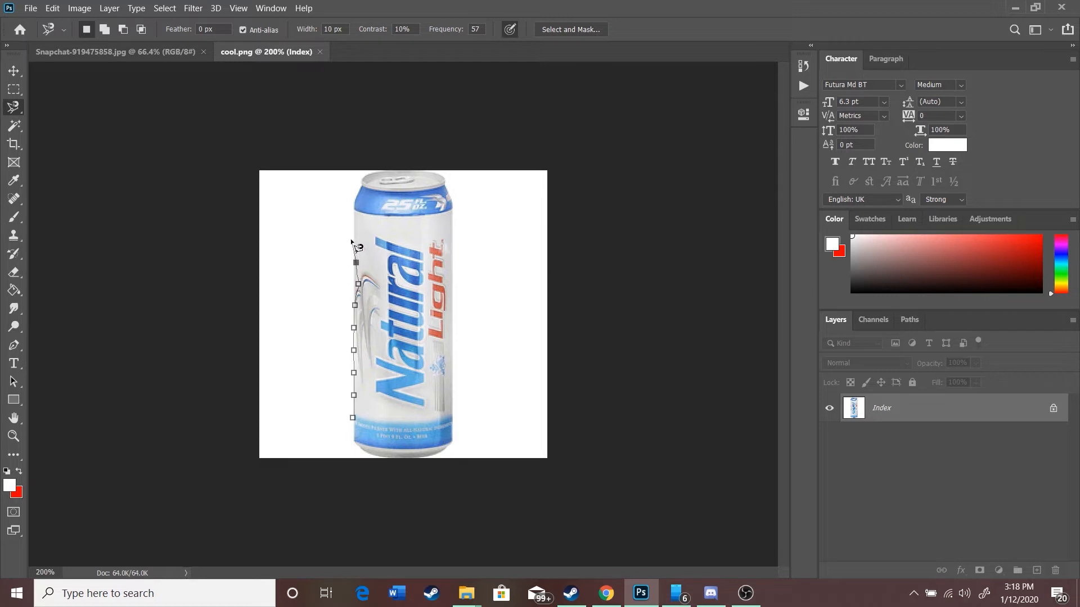
{"action": "key", "text": "Escape"}
{"action": "left_click", "coordinate": [15, 125]}
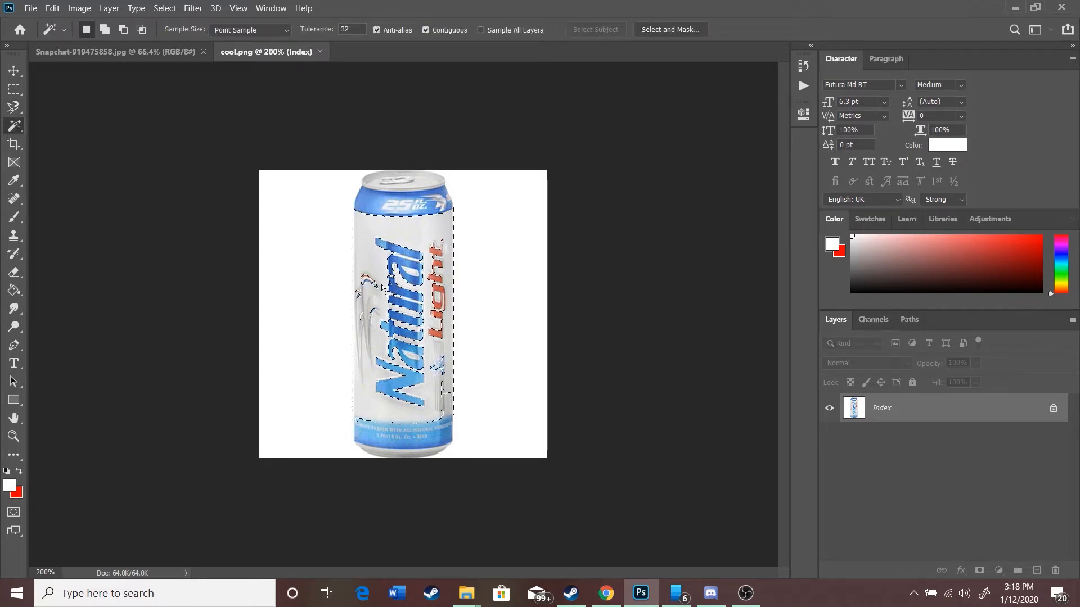
Step: Trace the full outline of the beer can with the Magnetic Lasso and close it into a selection
{"action": "key", "text": "l"}
{"action": "key", "text": "ctrl+plus"}
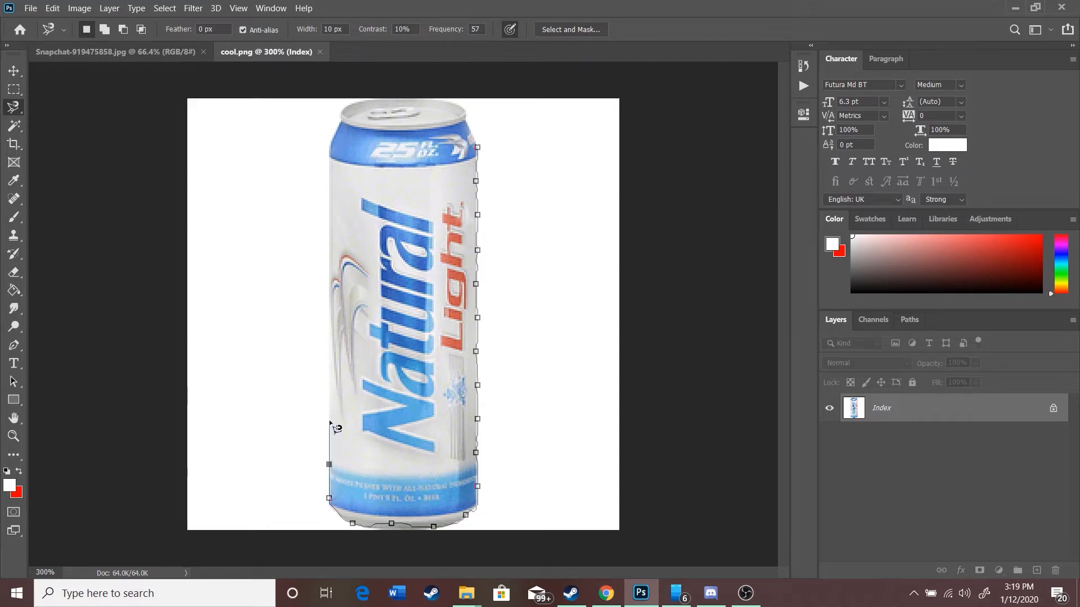
{"action": "left_click", "coordinate": [332, 340]}
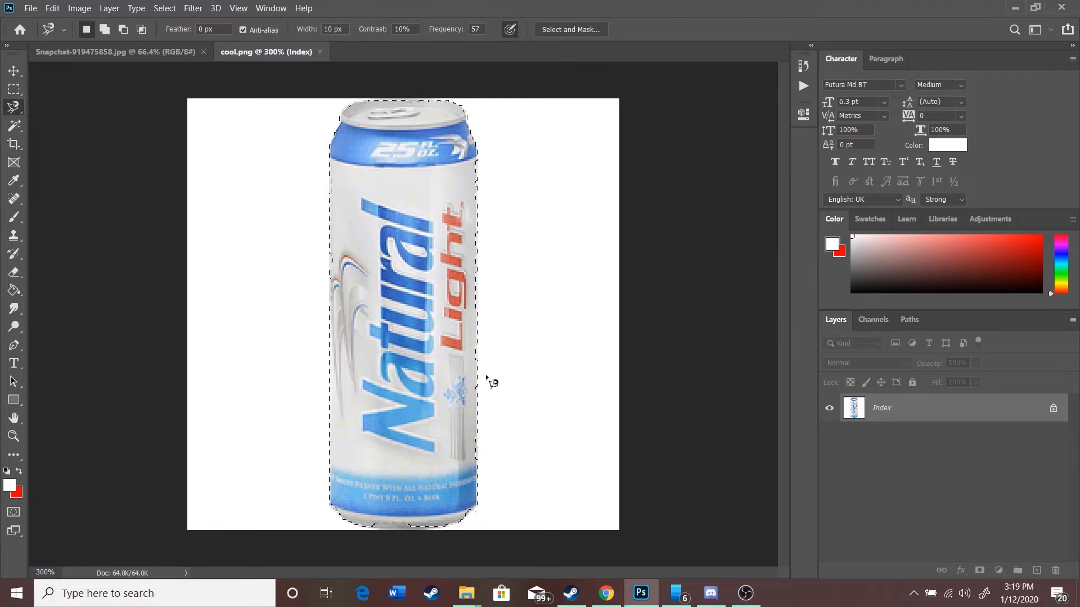
Step: Convert the can image from indexed color to RGB Color mode, keeping the can selected
{"action": "right_click", "coordinate": [396, 310]}
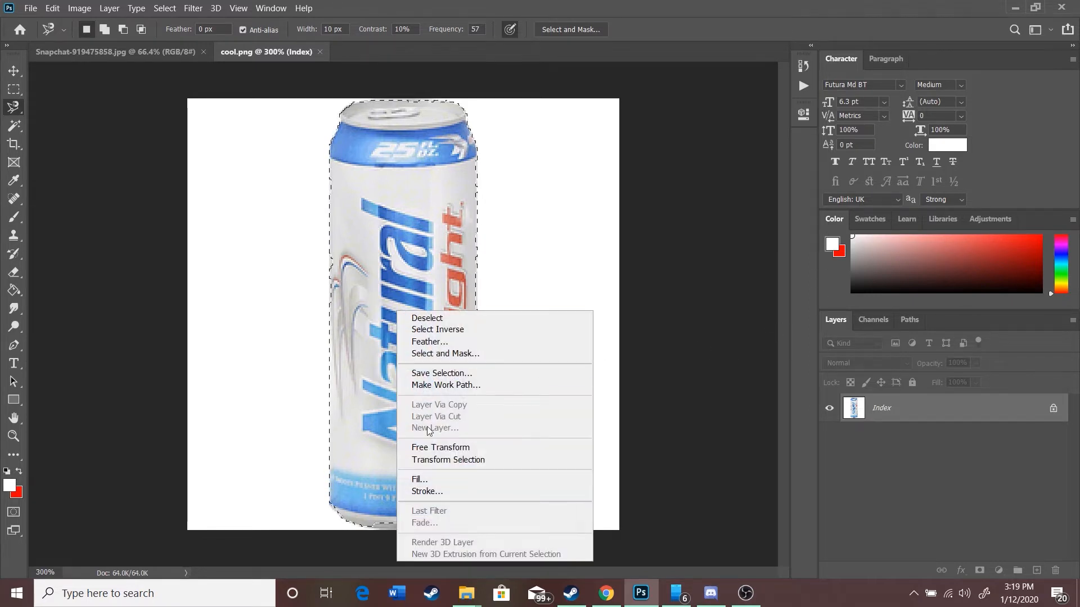
{"action": "left_click", "coordinate": [388, 258]}
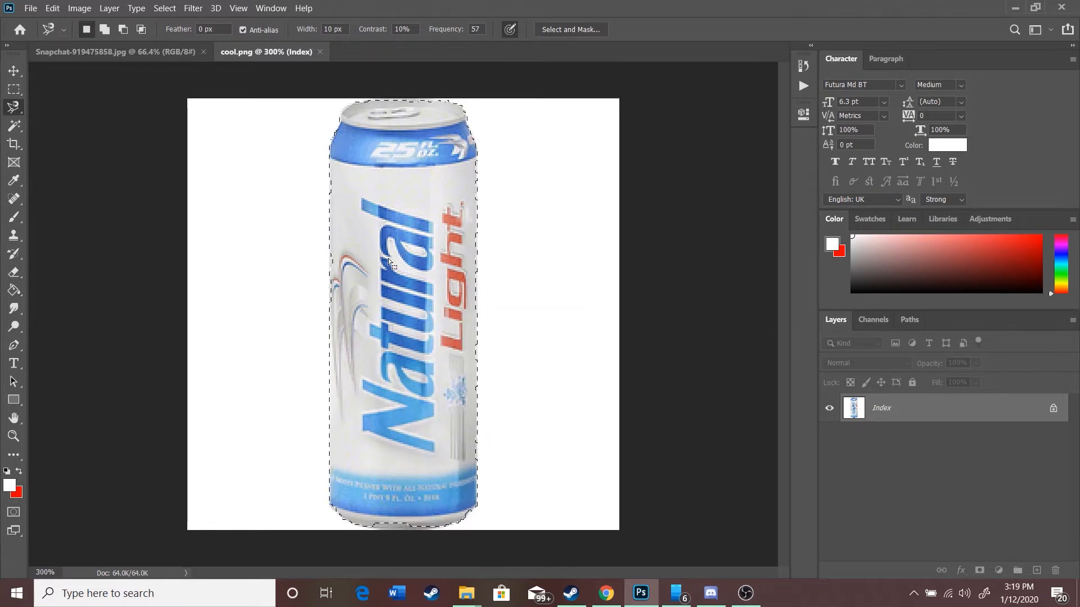
{"action": "left_click", "coordinate": [52, 8]}
{"action": "mouse_move", "coordinate": [79, 8]}
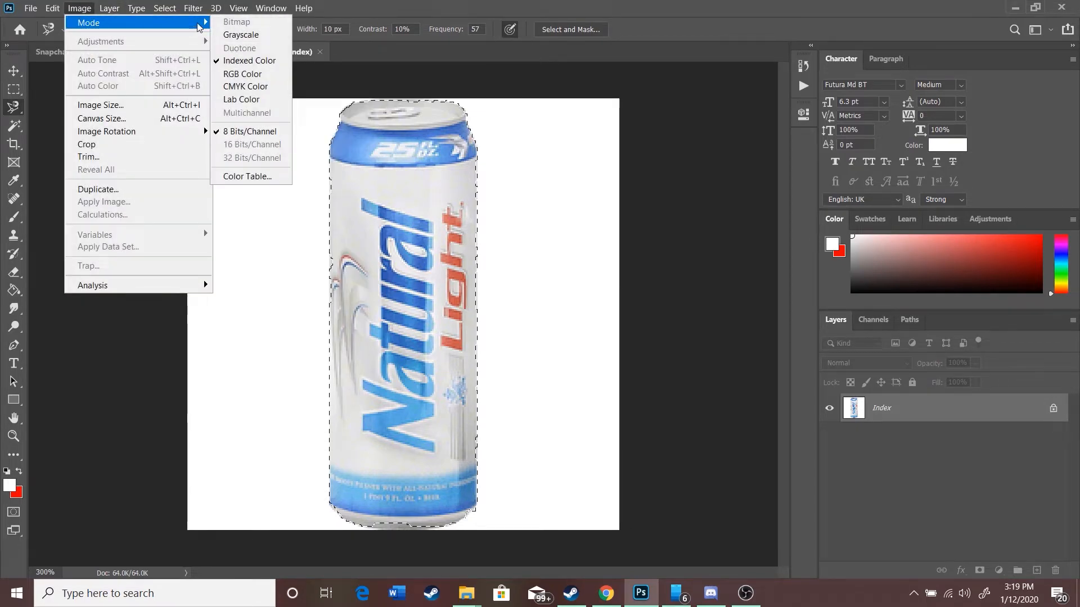
{"action": "left_click", "coordinate": [240, 73]}
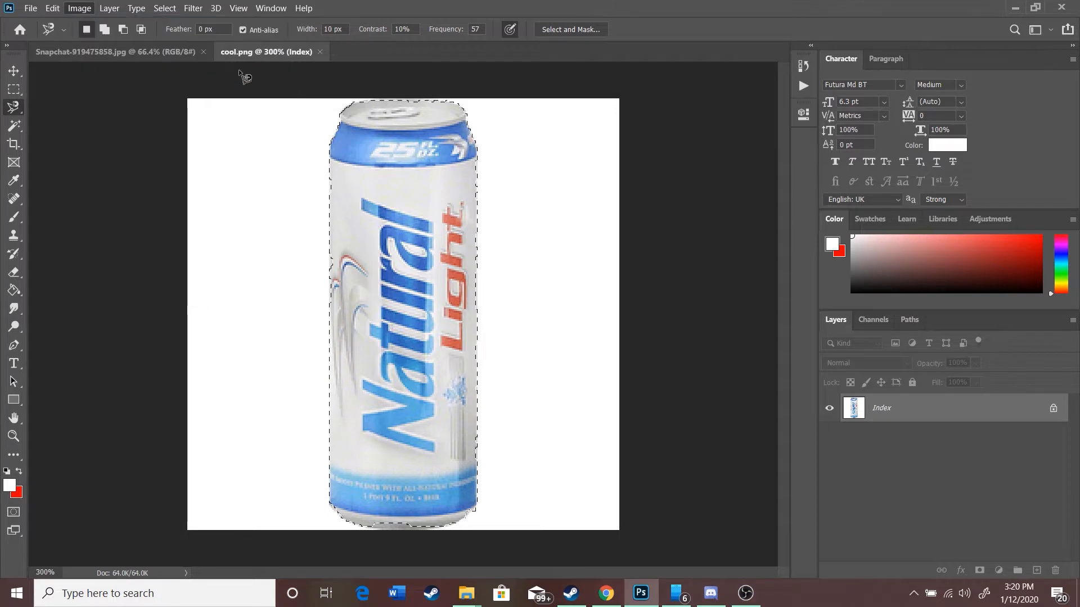
Step: Copy the selected can onto its own layer and hide the Background layer
{"action": "right_click", "coordinate": [385, 269]}
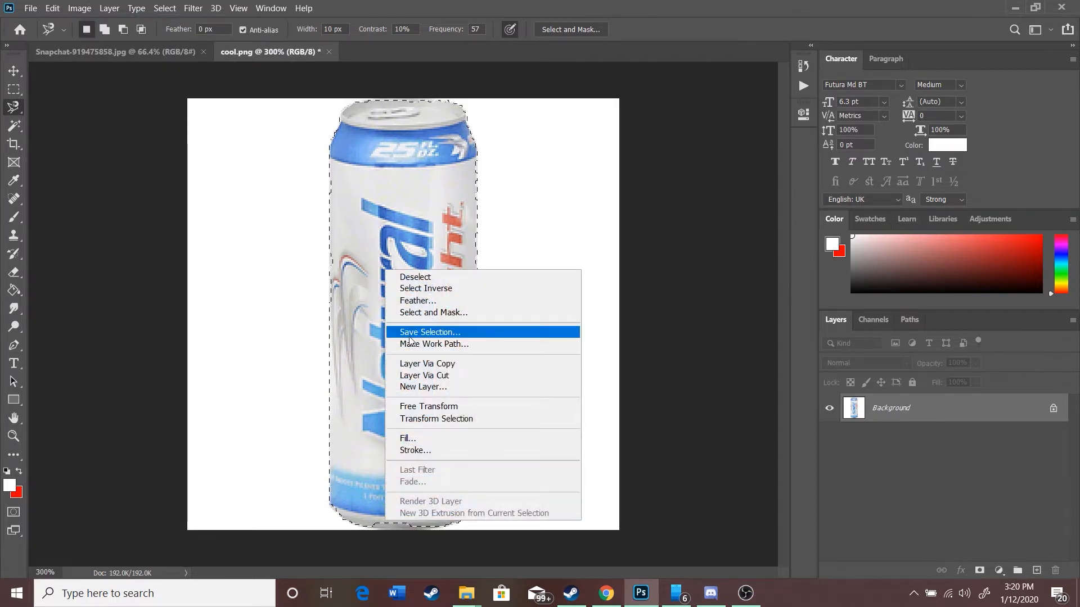
{"action": "left_click", "coordinate": [418, 364]}
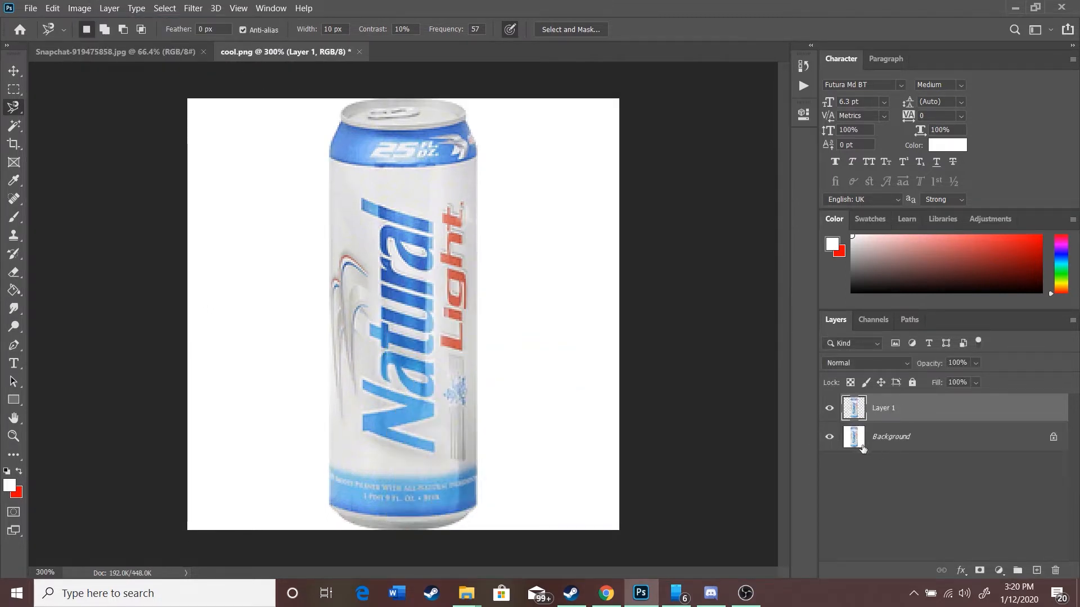
{"action": "left_click", "coordinate": [830, 437]}
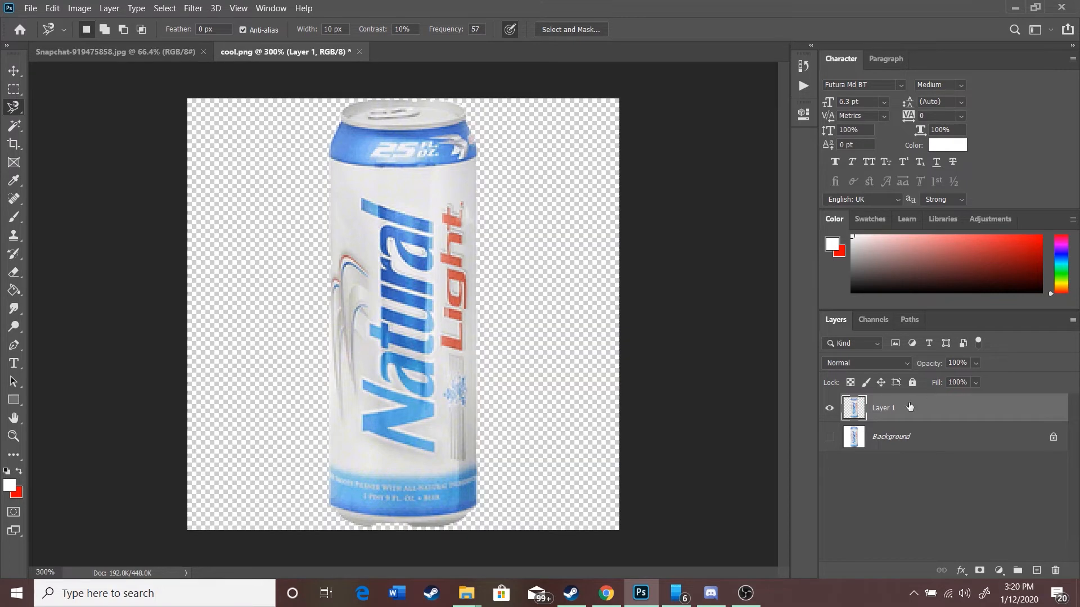
Step: Select the entire canvas on the cut-out can layer and switch to the street photo document
{"action": "left_click", "coordinate": [14, 70]}
{"action": "key", "text": "ctrl+a"}
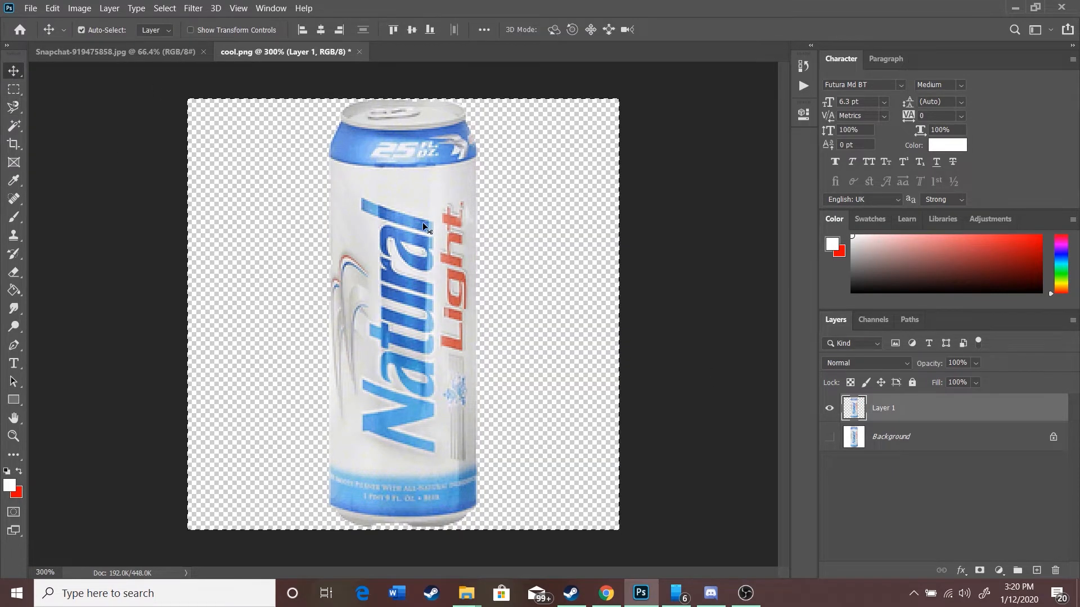
{"action": "left_click", "coordinate": [98, 55]}
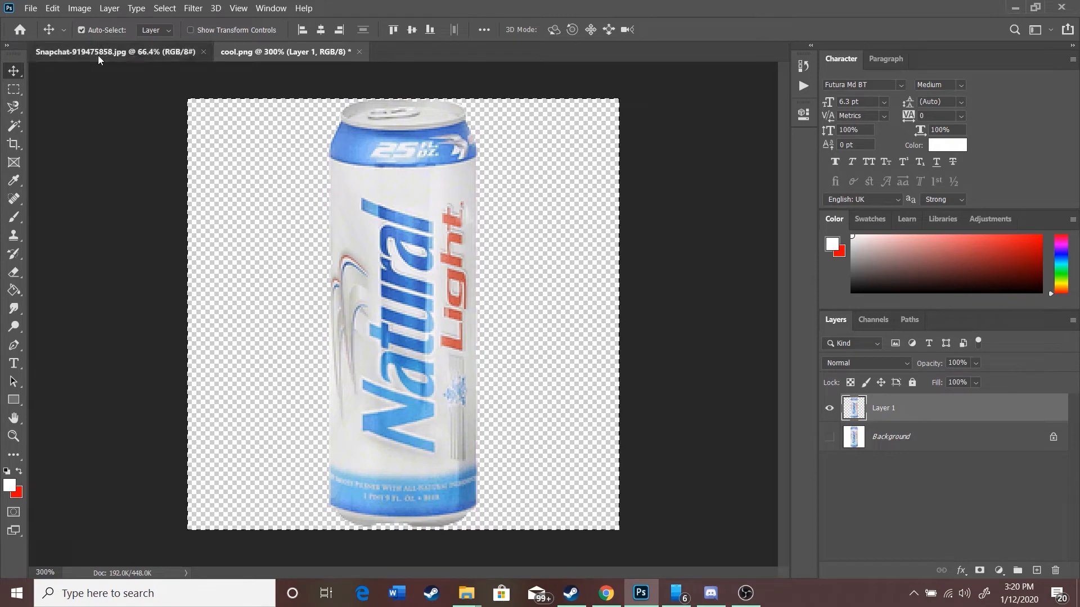
Step: Paste the cut-out can into the street photo and move it clear of the standing man's coffee cup
{"action": "left_click", "coordinate": [12, 442]}
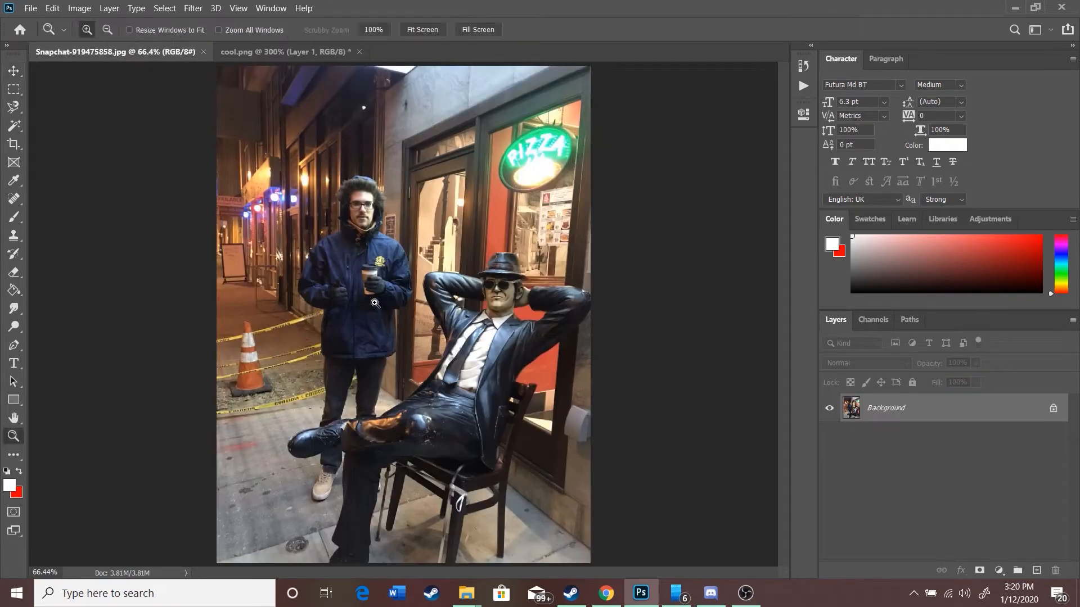
{"action": "left_click", "coordinate": [372, 287]}
{"action": "left_click", "coordinate": [372, 287]}
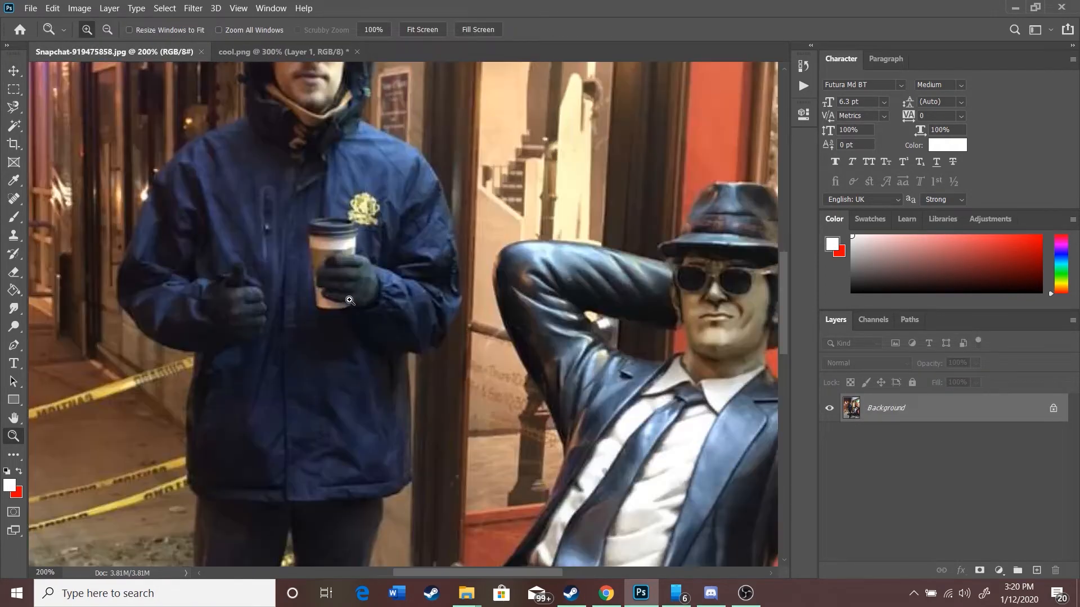
{"action": "left_click", "coordinate": [344, 302]}
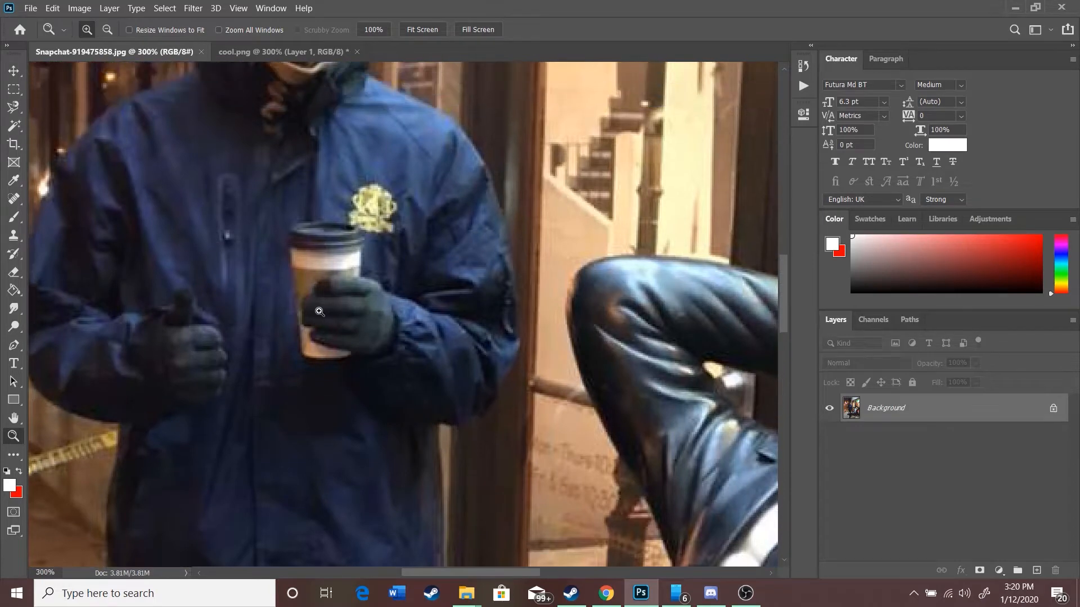
{"action": "left_click", "coordinate": [315, 307]}
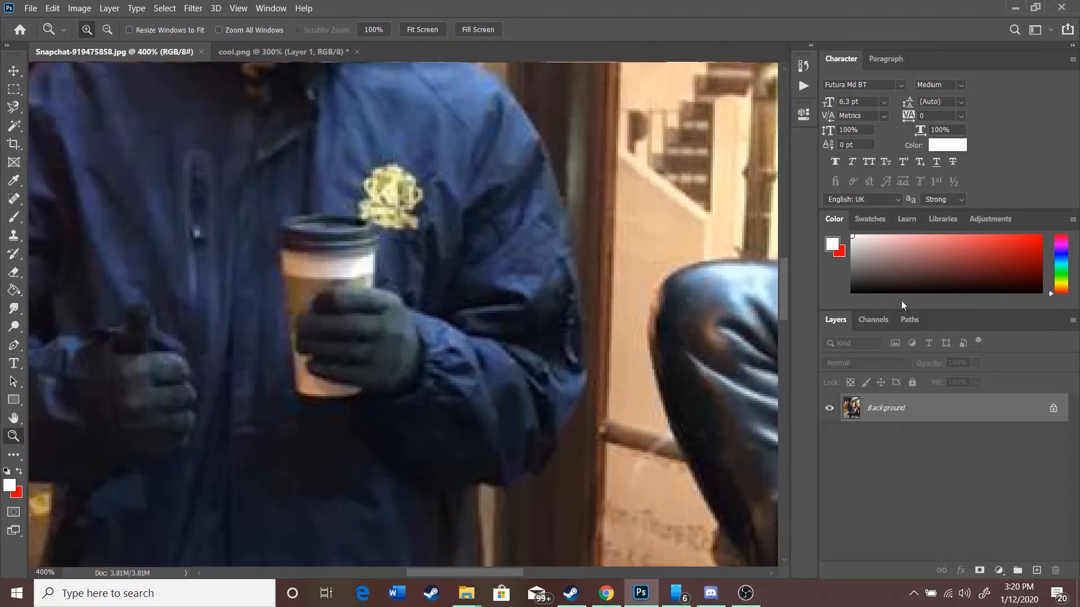
{"action": "left_click", "coordinate": [13, 70]}
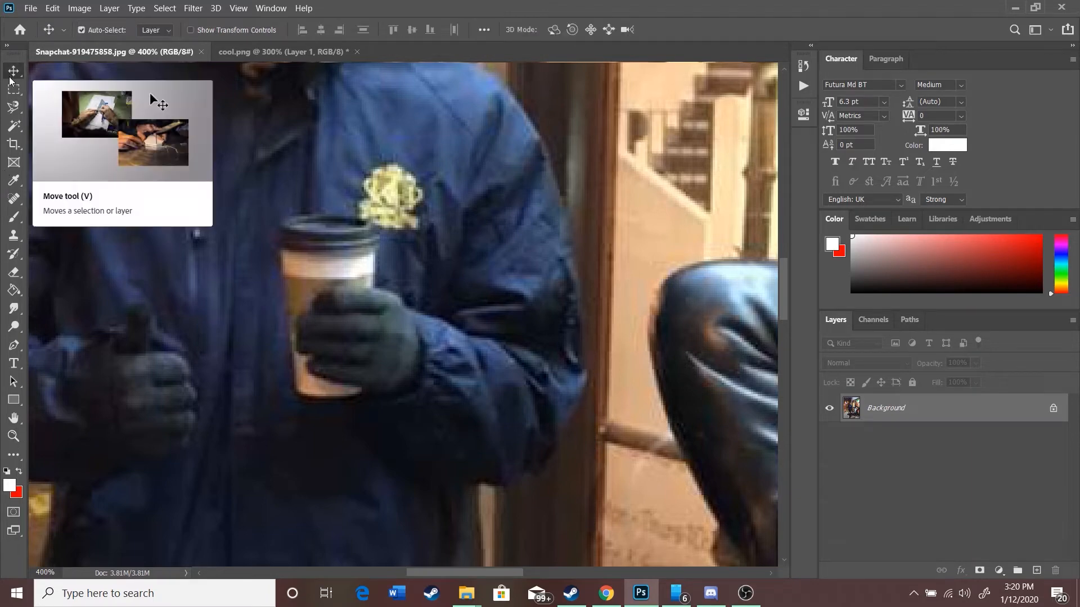
{"action": "key", "text": "ctrl+v"}
{"action": "left_click_drag", "start_coordinate": [383, 284], "coordinate": [687, 284]}
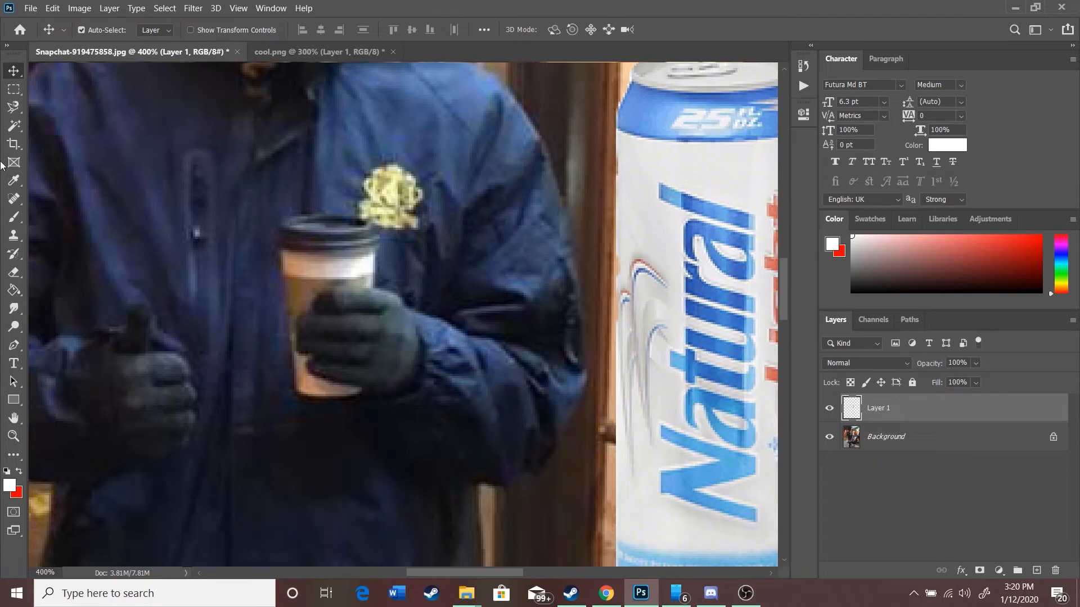
Step: Select the gloved hand on the cup from the Background with the Magnetic Lasso, copy it to its own layer, and place it above the can layer
{"action": "left_click", "coordinate": [855, 447]}
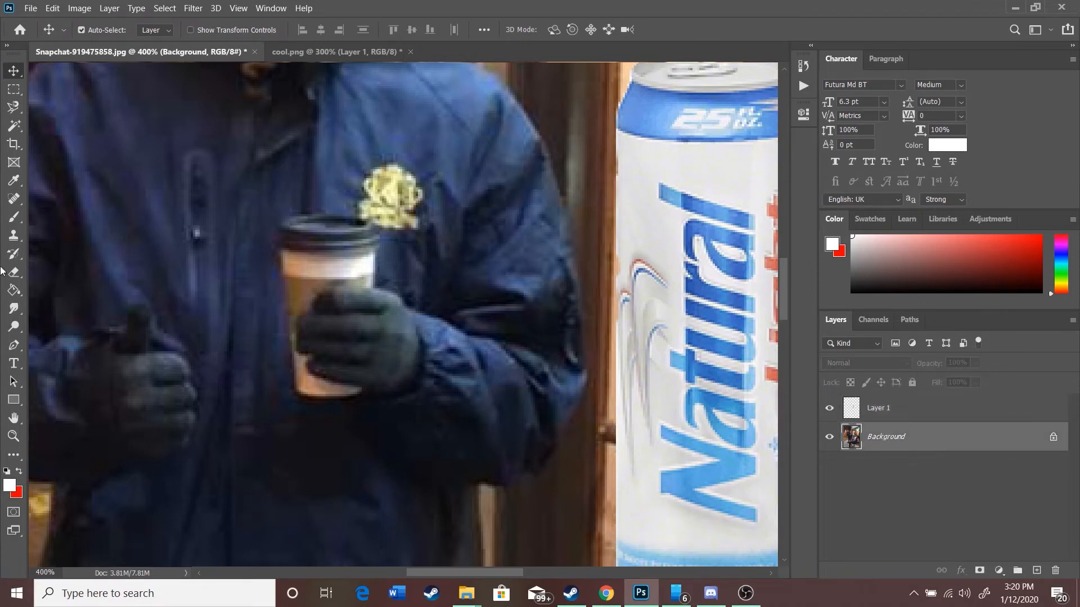
{"action": "left_click", "coordinate": [10, 111]}
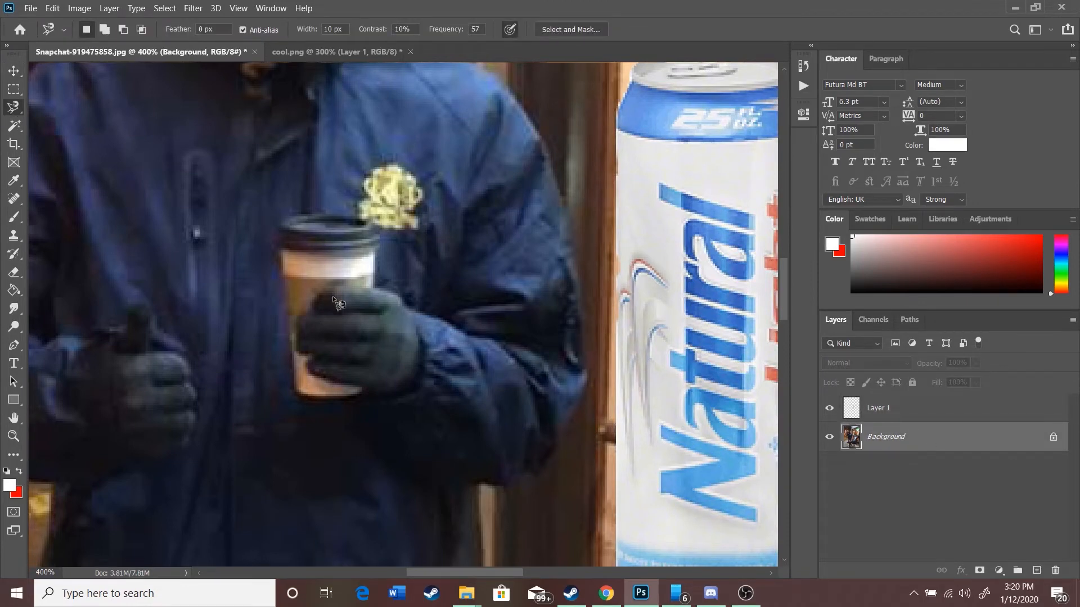
{"action": "left_click", "coordinate": [415, 311]}
{"action": "left_click", "coordinate": [329, 284]}
{"action": "double_click", "coordinate": [386, 389]}
{"action": "right_click", "coordinate": [386, 390]}
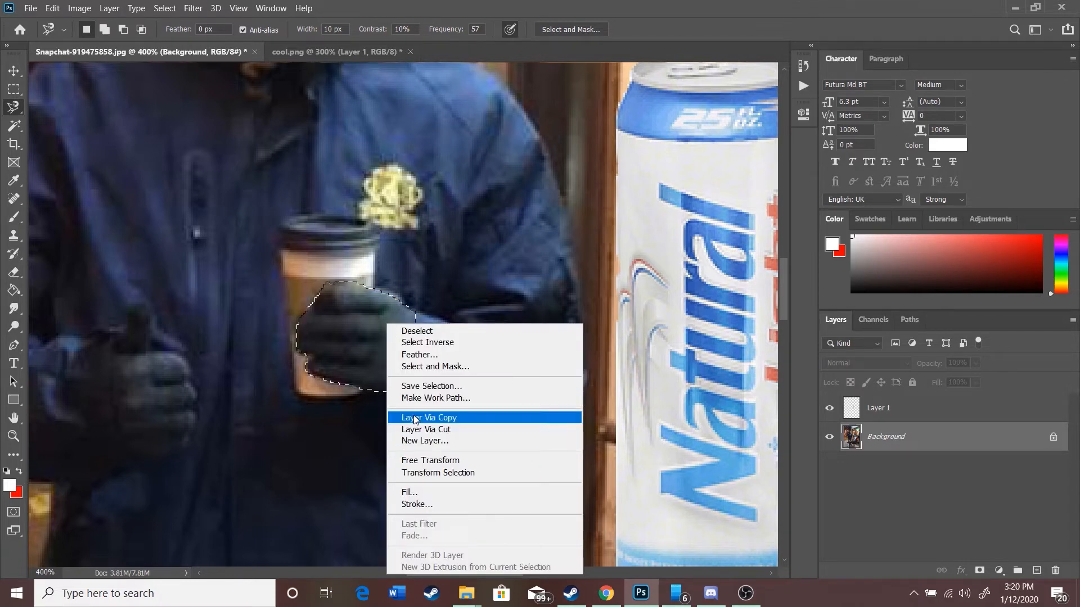
{"action": "left_click", "coordinate": [419, 418]}
{"action": "left_click_drag", "start_coordinate": [865, 409], "coordinate": [865, 409]}
{"action": "left_click", "coordinate": [860, 436]}
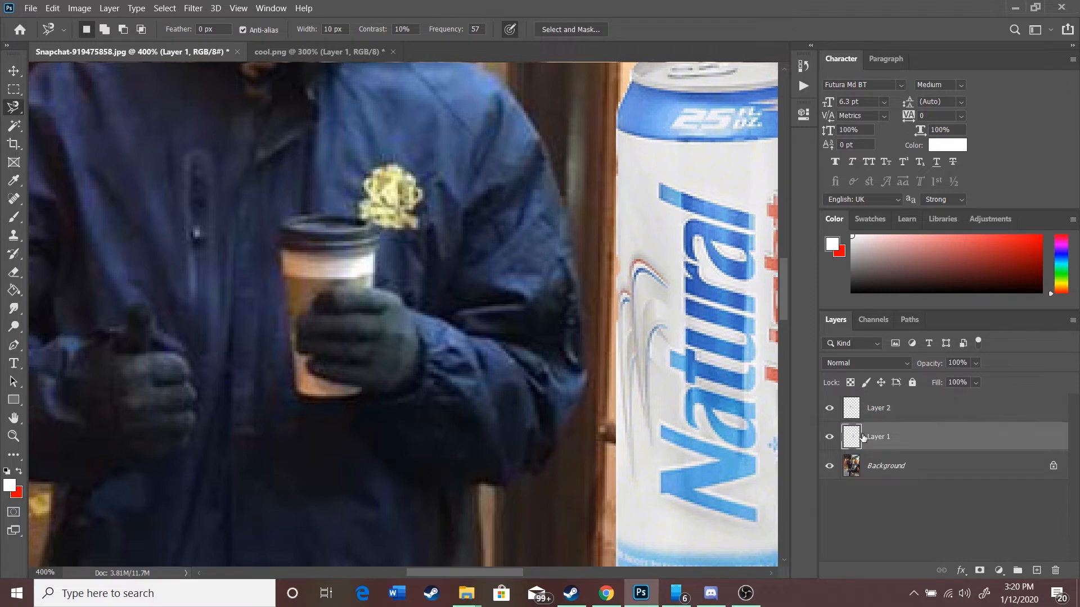
Step: Fit the whole photo on screen and move the can layer beside the standing man's shoulder
{"action": "left_click", "coordinate": [13, 436]}
{"action": "right_click", "coordinate": [229, 392]}
{"action": "left_click", "coordinate": [259, 398]}
{"action": "left_click", "coordinate": [14, 67]}
{"action": "left_click", "coordinate": [885, 415]}
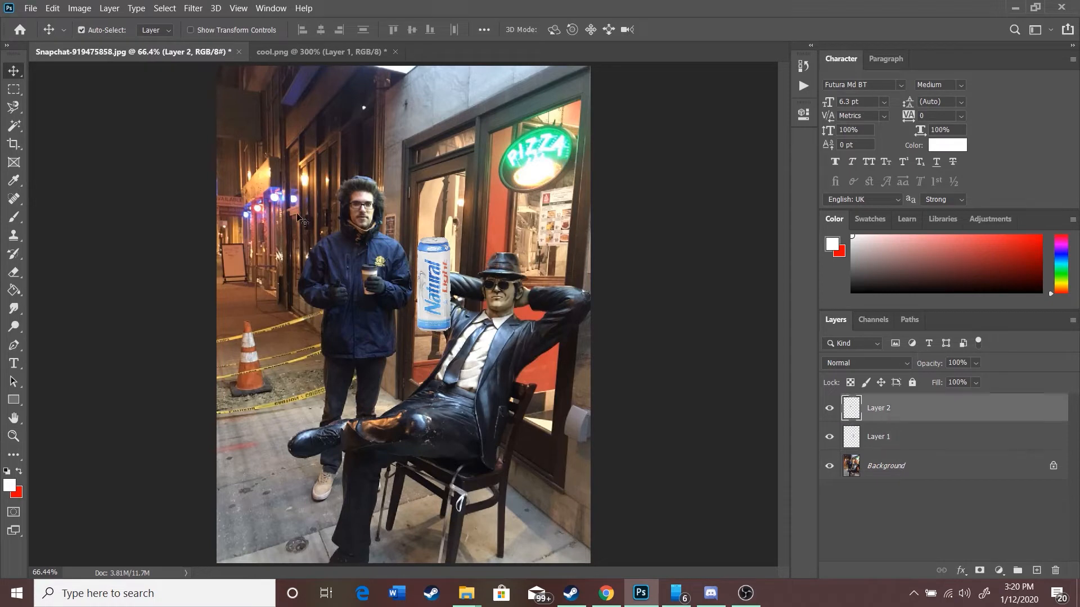
{"action": "left_click", "coordinate": [877, 440]}
{"action": "left_click_drag", "start_coordinate": [433, 304], "coordinate": [192, 260]}
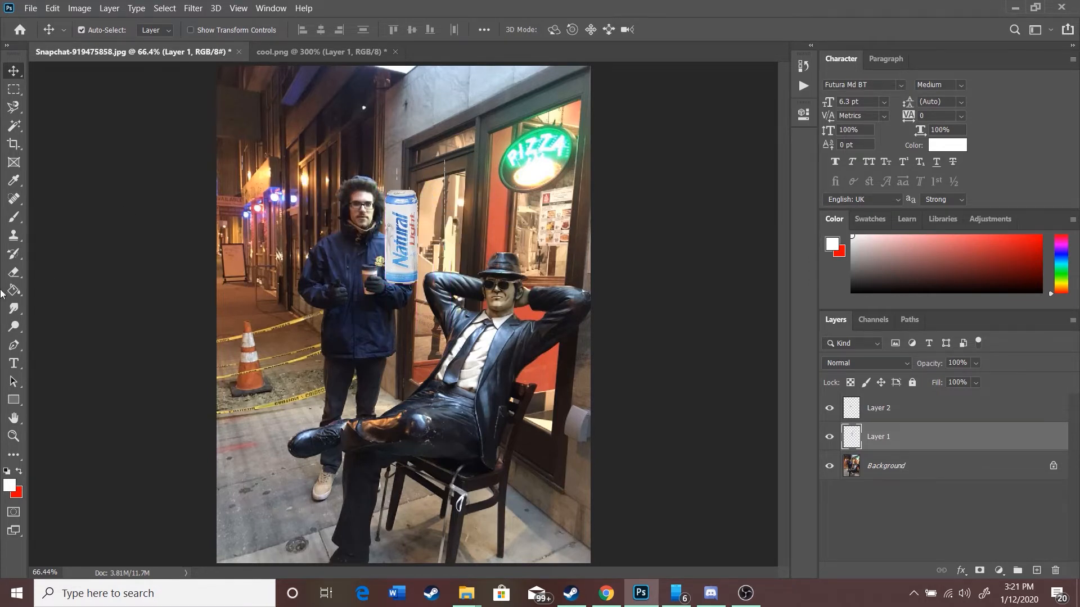
Step: Scale the can to about 41% with Free Transform and position it over the coffee cup, behind the gloved fingers
{"action": "left_click", "coordinate": [13, 436]}
{"action": "left_click", "coordinate": [350, 243]}
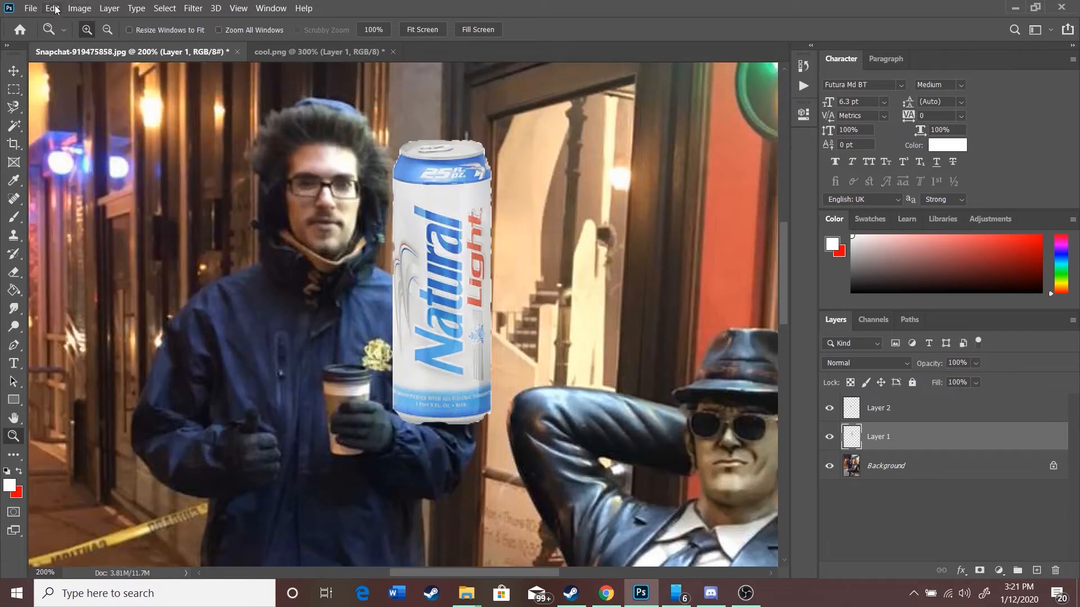
{"action": "left_click", "coordinate": [54, 7]}
{"action": "left_click", "coordinate": [97, 299]}
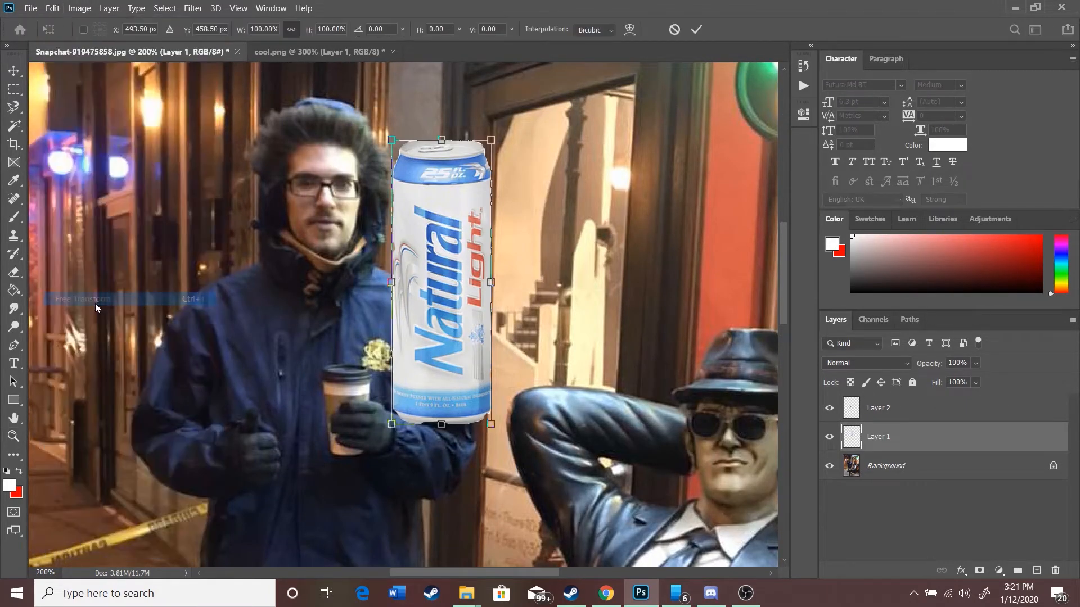
{"action": "left_click_drag", "start_coordinate": [490, 139], "coordinate": [437, 301]}
{"action": "left_click_drag", "start_coordinate": [416, 366], "coordinate": [343, 402]}
{"action": "left_click_drag", "start_coordinate": [304, 314], "coordinate": [303, 314]}
{"action": "left_click_drag", "start_coordinate": [340, 383], "coordinate": [349, 381]}
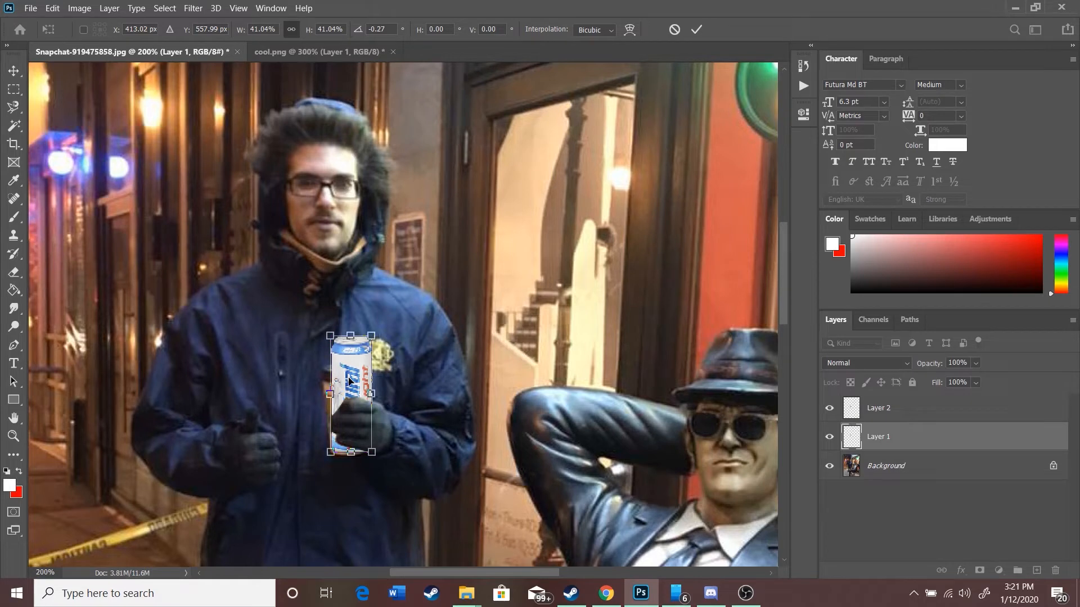
{"action": "key", "text": "Return"}
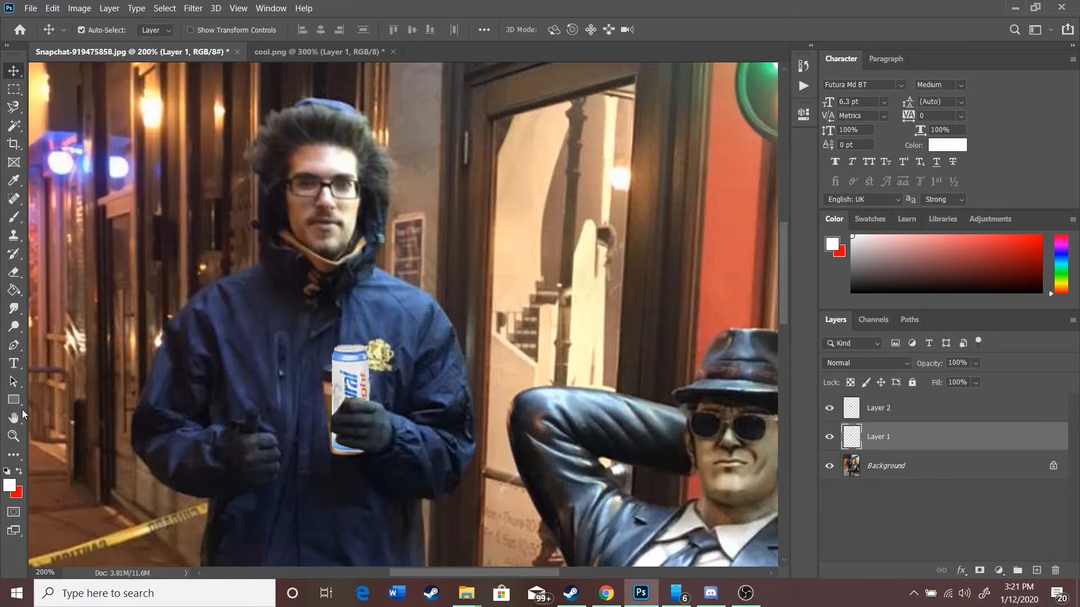
Step: Select the exposed strip of coffee cup beside the can on the Background, cut it to a new layer, and delete that layer
{"action": "left_click", "coordinate": [14, 439]}
{"action": "left_click", "coordinate": [318, 404]}
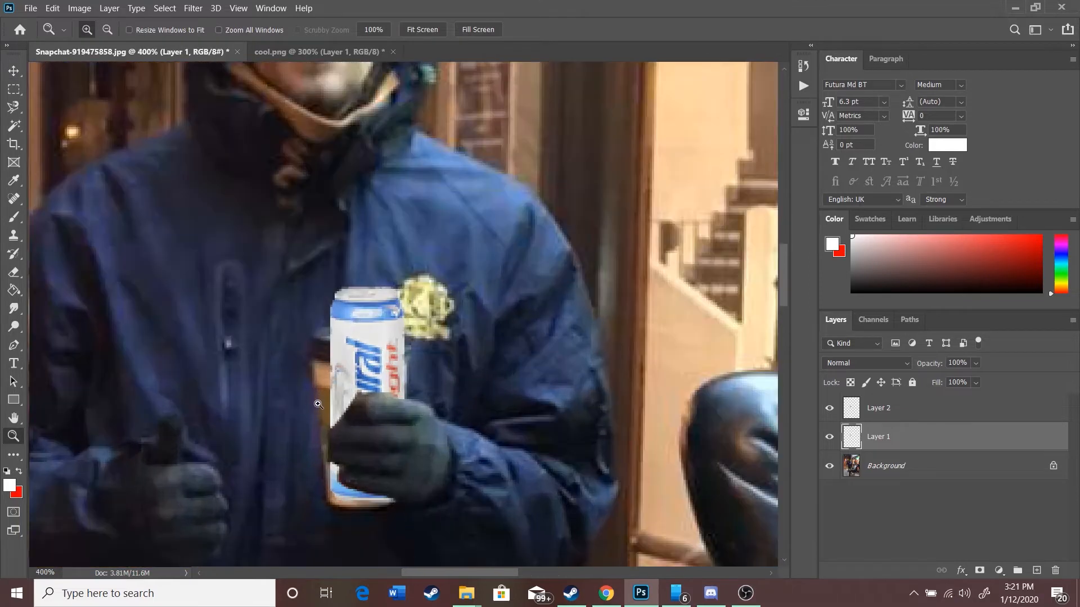
{"action": "left_click", "coordinate": [317, 404]}
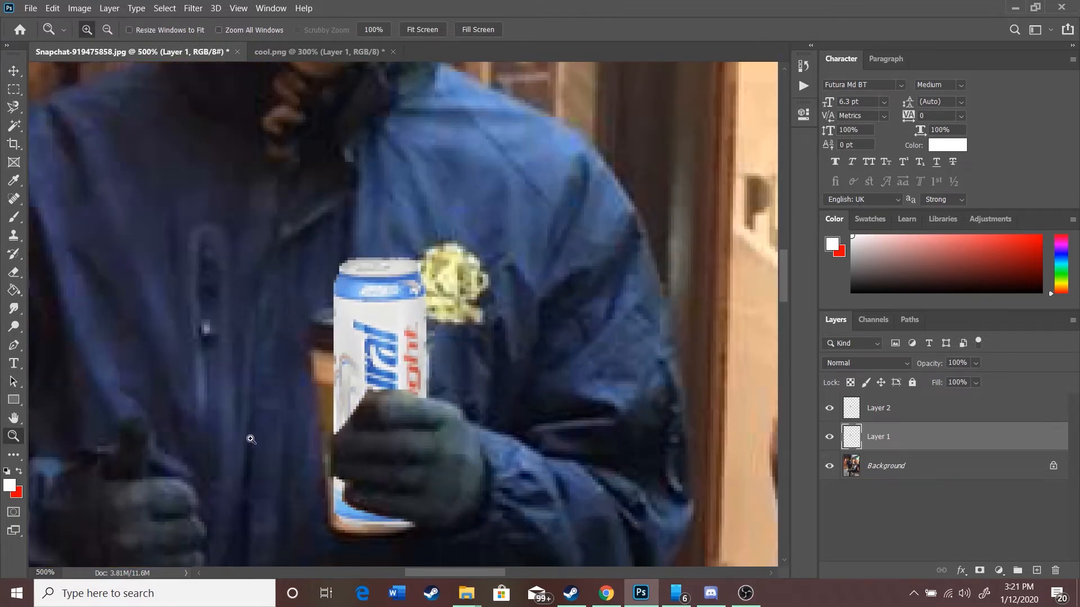
{"action": "left_click", "coordinate": [929, 472]}
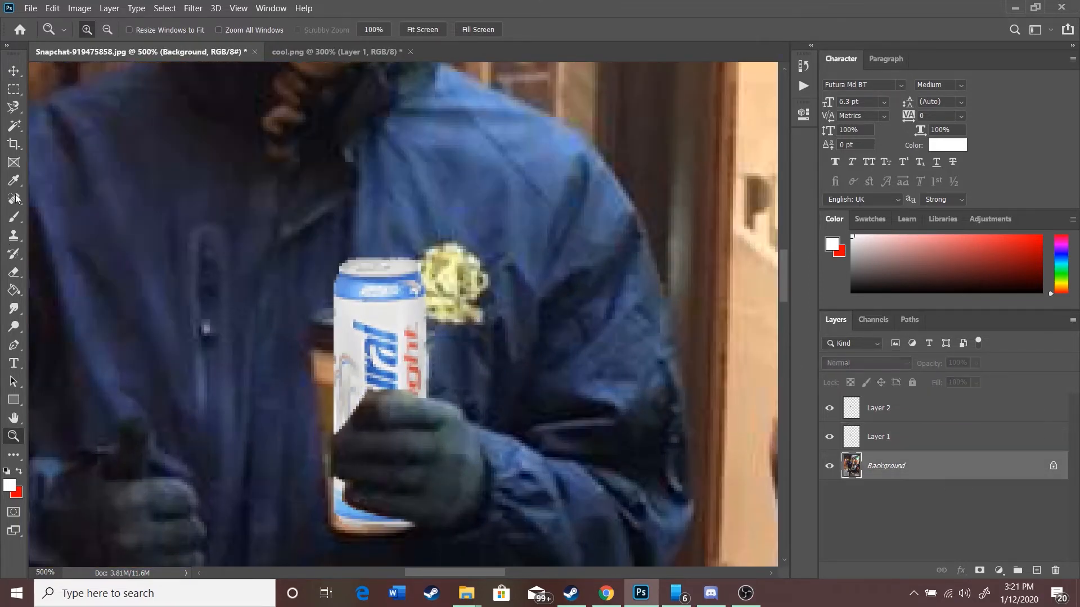
{"action": "left_click", "coordinate": [14, 107]}
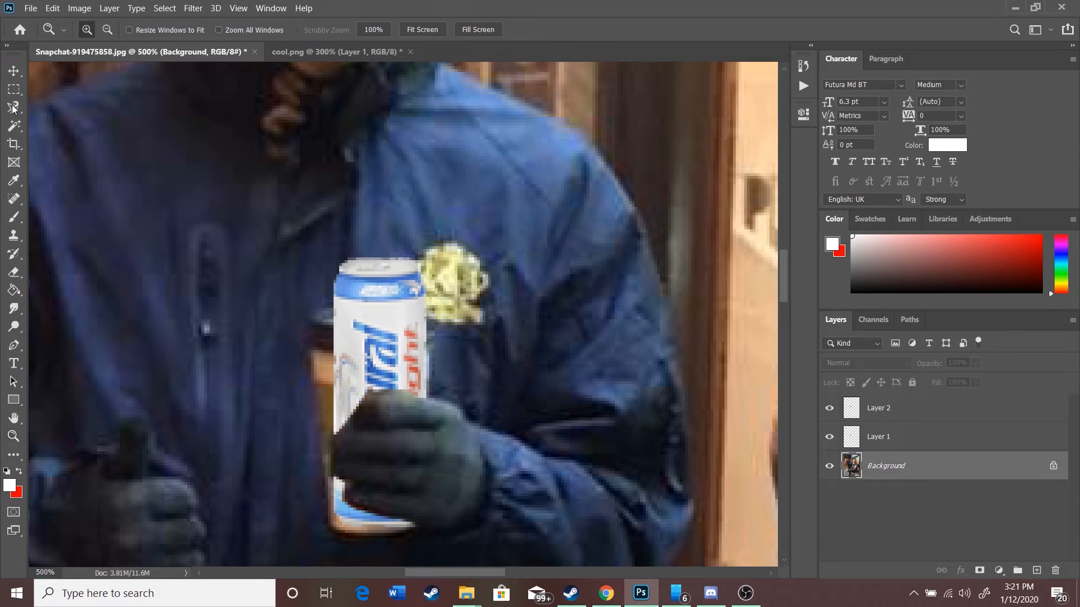
{"action": "left_click", "coordinate": [332, 322]}
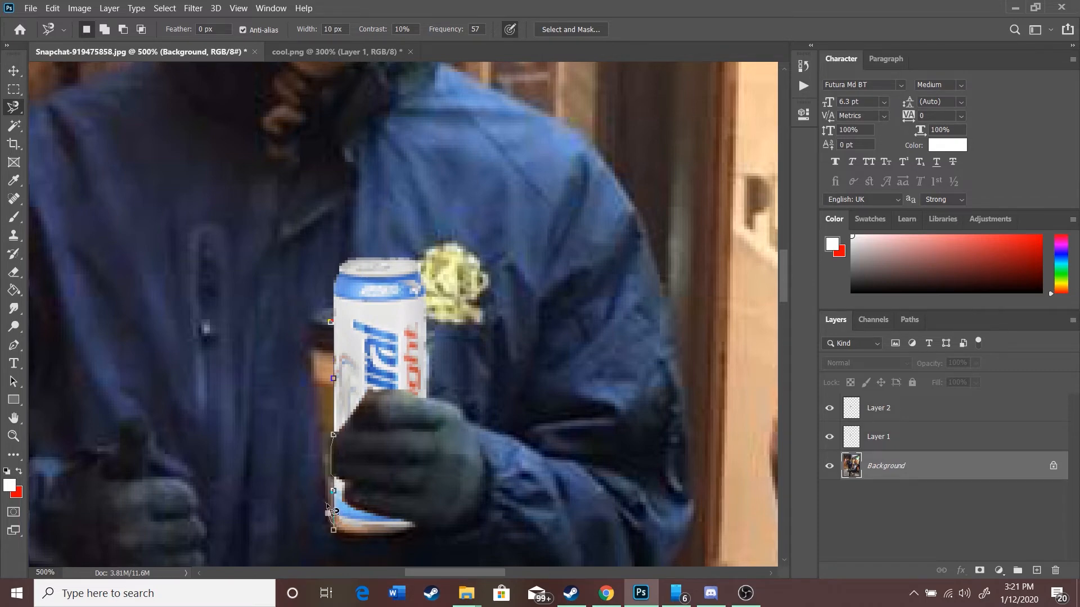
{"action": "left_click", "coordinate": [330, 321]}
{"action": "right_click", "coordinate": [330, 359]}
{"action": "left_click", "coordinate": [394, 200]}
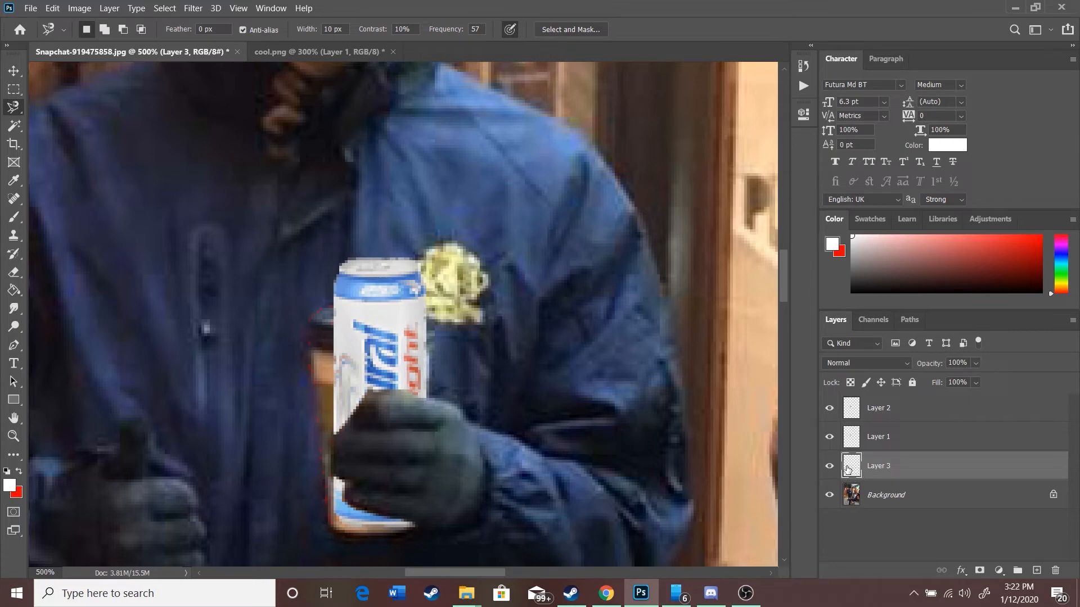
{"action": "key", "text": "Delete"}
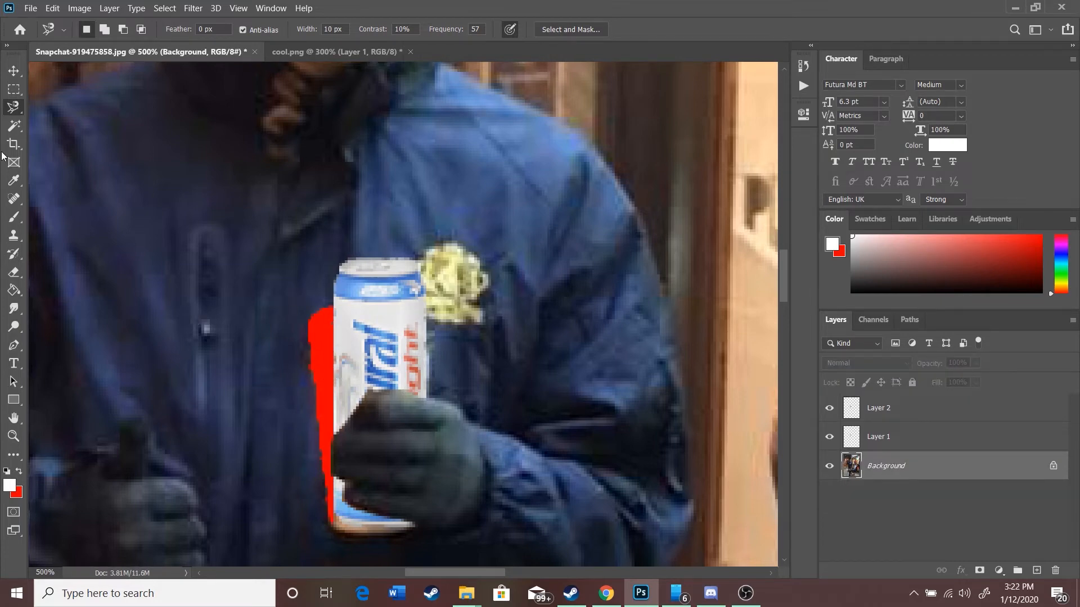
Step: Smudge the jacket over the red area and the leftover cup edge around the can at 50% strength
{"action": "left_click", "coordinate": [15, 220]}
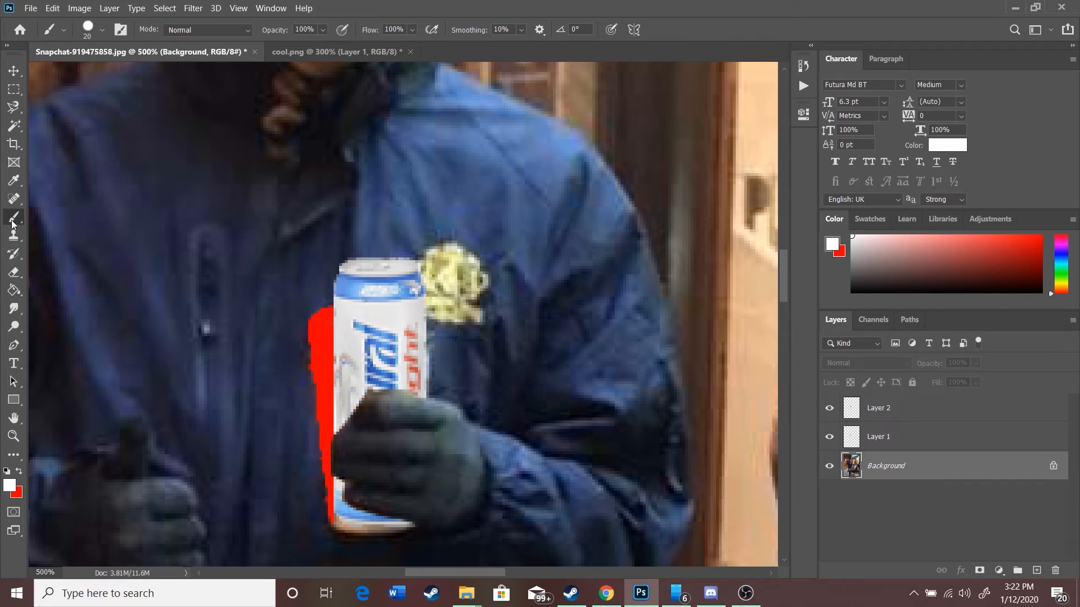
{"action": "left_click", "coordinate": [16, 314]}
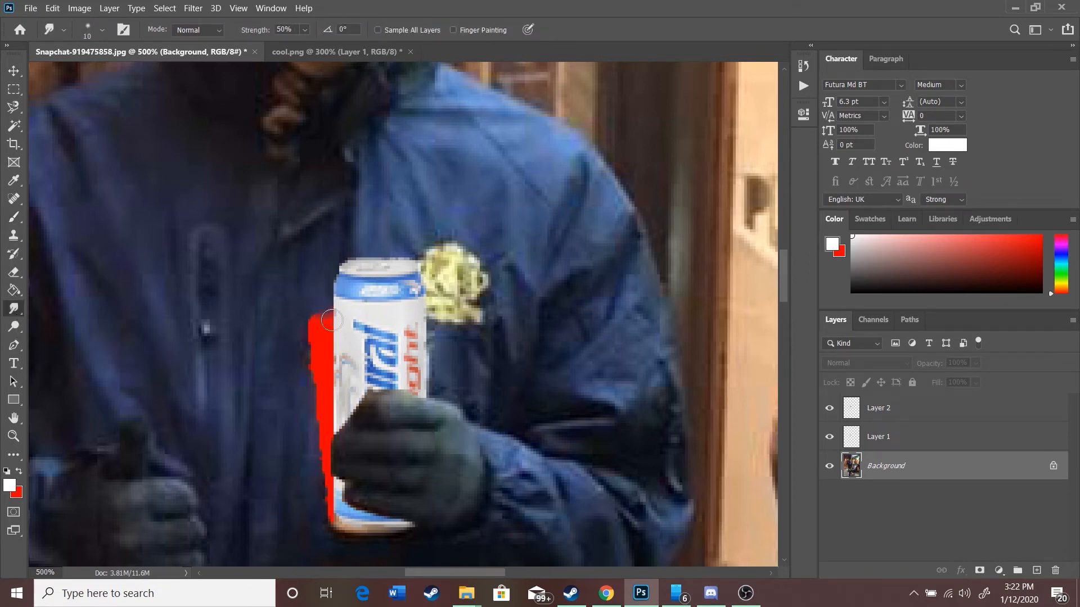
{"action": "mouse_move", "coordinate": [327, 334]}
{"action": "left_mouse_down"}
{"action": "mouse_move", "coordinate": [303, 328]}
{"action": "mouse_move", "coordinate": [335, 318]}
{"action": "mouse_move", "coordinate": [313, 343]}
{"action": "mouse_move", "coordinate": [321, 365]}
{"action": "mouse_move", "coordinate": [314, 341]}
{"action": "mouse_move", "coordinate": [332, 344]}
{"action": "mouse_move", "coordinate": [325, 387]}
{"action": "mouse_move", "coordinate": [312, 394]}
{"action": "mouse_move", "coordinate": [333, 415]}
{"action": "mouse_move", "coordinate": [339, 366]}
{"action": "mouse_move", "coordinate": [319, 363]}
{"action": "mouse_move", "coordinate": [331, 372]}
{"action": "mouse_move", "coordinate": [334, 455]}
{"action": "mouse_move", "coordinate": [325, 443]}
{"action": "mouse_move", "coordinate": [327, 428]}
{"action": "mouse_move", "coordinate": [336, 460]}
{"action": "mouse_move", "coordinate": [328, 426]}
{"action": "left_mouse_up"}
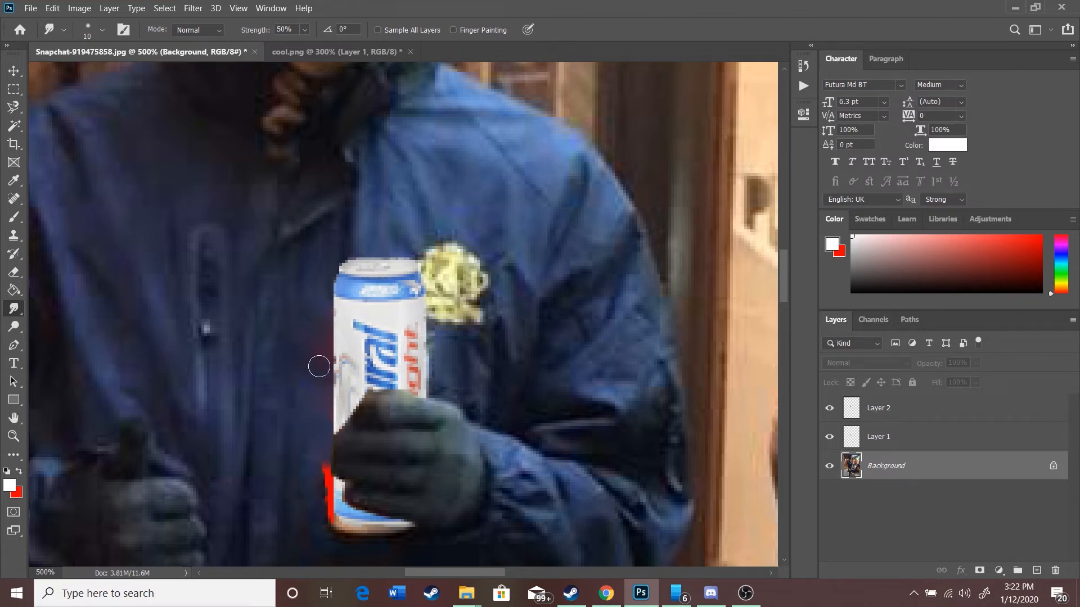
{"action": "mouse_move", "coordinate": [323, 466]}
{"action": "left_mouse_down"}
{"action": "mouse_move", "coordinate": [329, 529]}
{"action": "mouse_move", "coordinate": [358, 515]}
{"action": "mouse_move", "coordinate": [368, 529]}
{"action": "mouse_move", "coordinate": [359, 538]}
{"action": "mouse_move", "coordinate": [349, 527]}
{"action": "mouse_move", "coordinate": [400, 524]}
{"action": "left_mouse_up"}
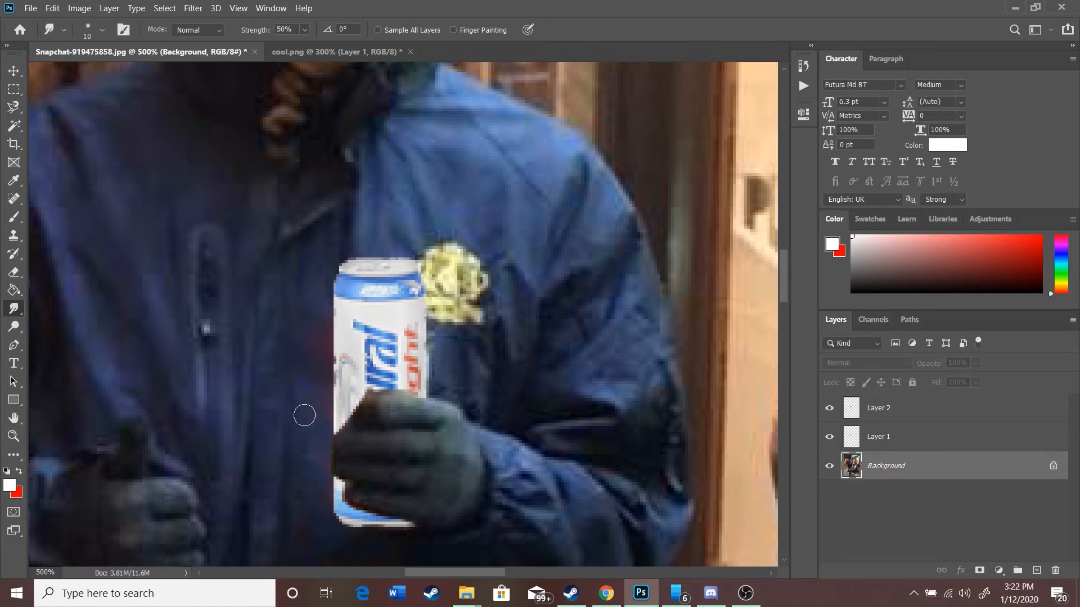
Step: Examine the retouched jacket around the can, both up close and with the whole photo fitted on screen
{"action": "scroll", "coordinate": [292, 429], "scroll_direction": "up", "scroll_amount": 2}
{"action": "left_click", "coordinate": [13, 435]}
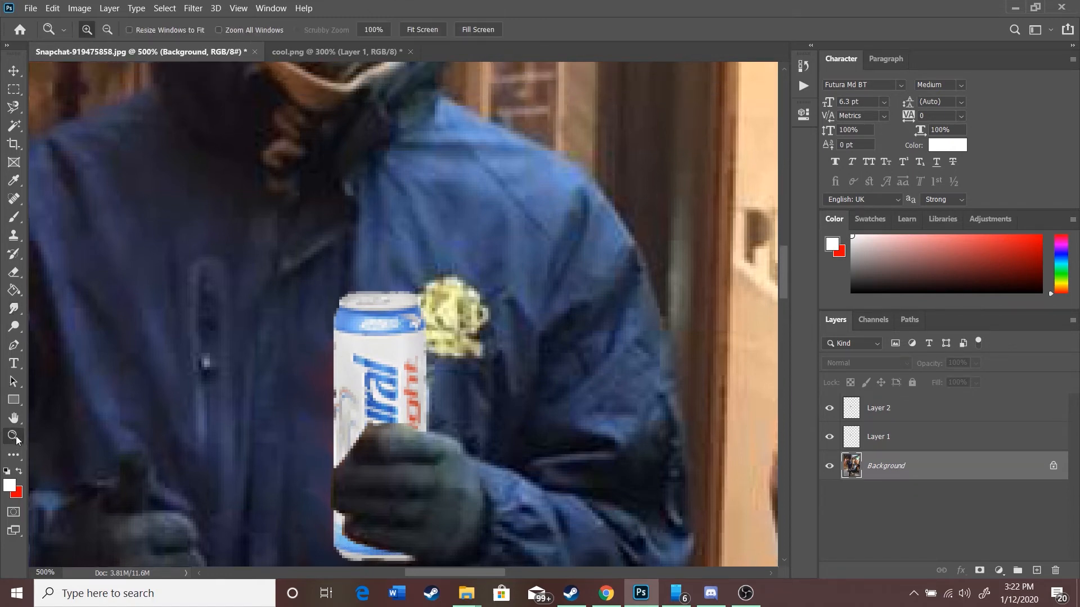
{"action": "scroll", "coordinate": [343, 367], "scroll_direction": "down", "scroll_amount": 1}
{"action": "scroll", "coordinate": [345, 366], "scroll_direction": "up", "scroll_amount": 2}
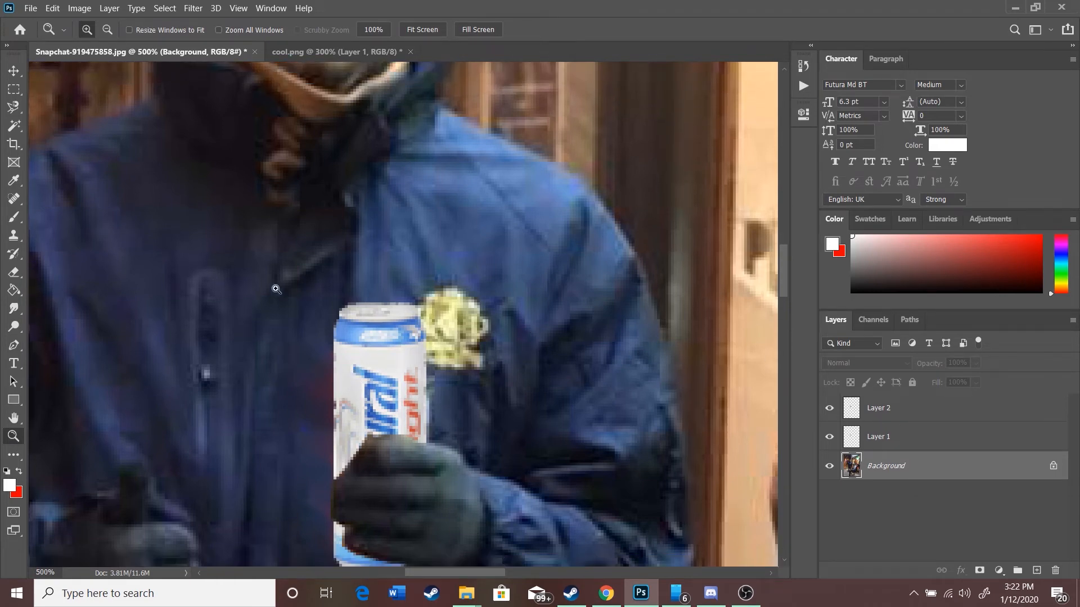
{"action": "scroll", "coordinate": [52, 419], "scroll_direction": "up", "scroll_amount": 1}
{"action": "right_click", "coordinate": [188, 431]}
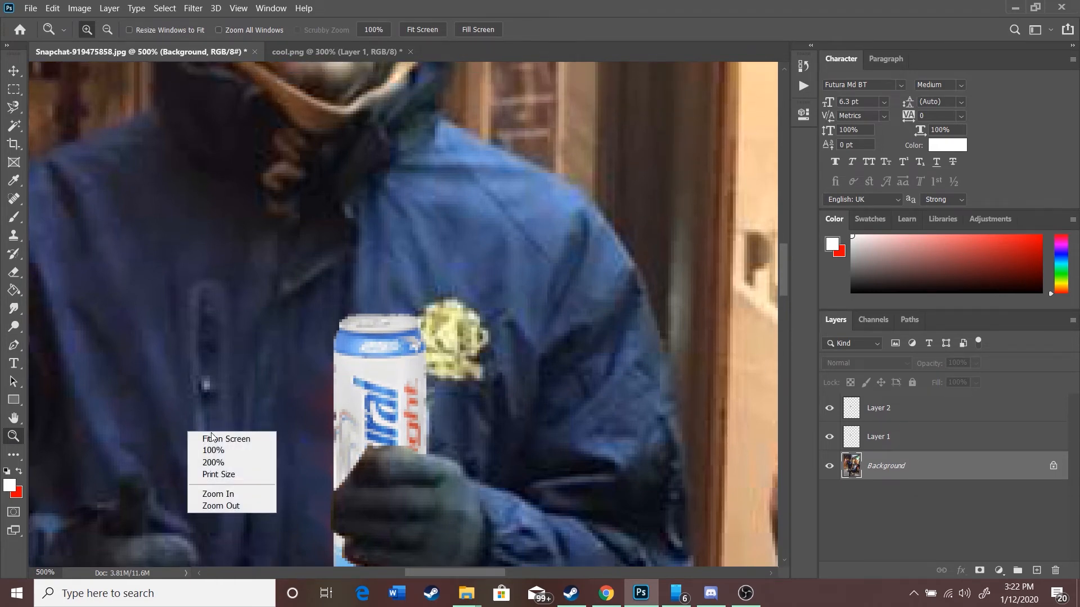
{"action": "left_click", "coordinate": [217, 437]}
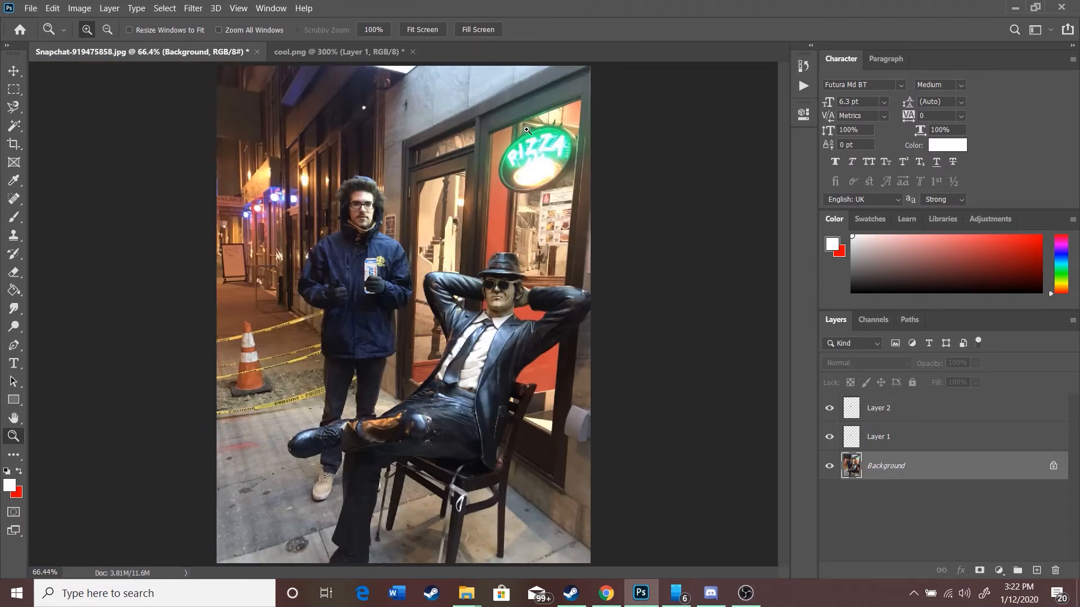
Step: Add an Inner Shadow effect to the beer can on Layer 1 through its blending options
{"action": "left_click", "coordinate": [363, 283]}
{"action": "left_click", "coordinate": [331, 282]}
{"action": "left_click", "coordinate": [331, 283]}
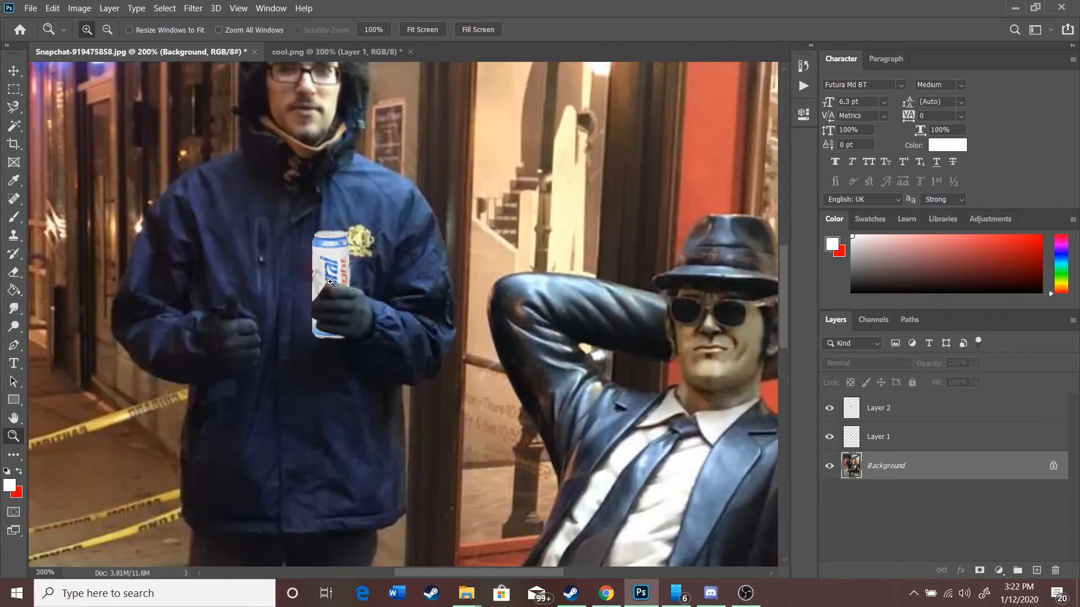
{"action": "left_click", "coordinate": [888, 412]}
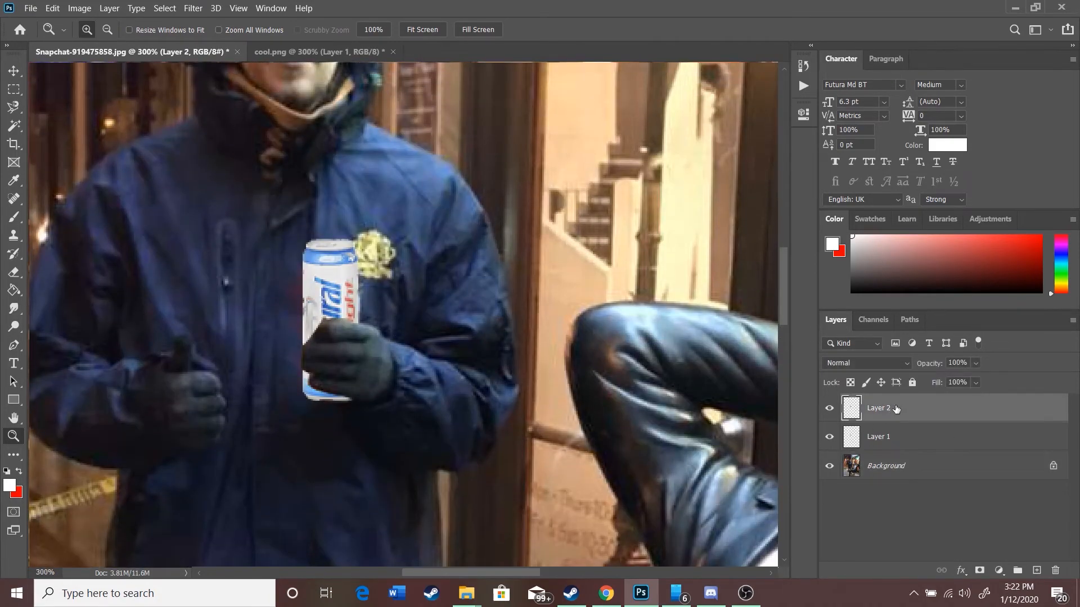
{"action": "right_click", "coordinate": [891, 437]}
{"action": "left_click", "coordinate": [725, 5]}
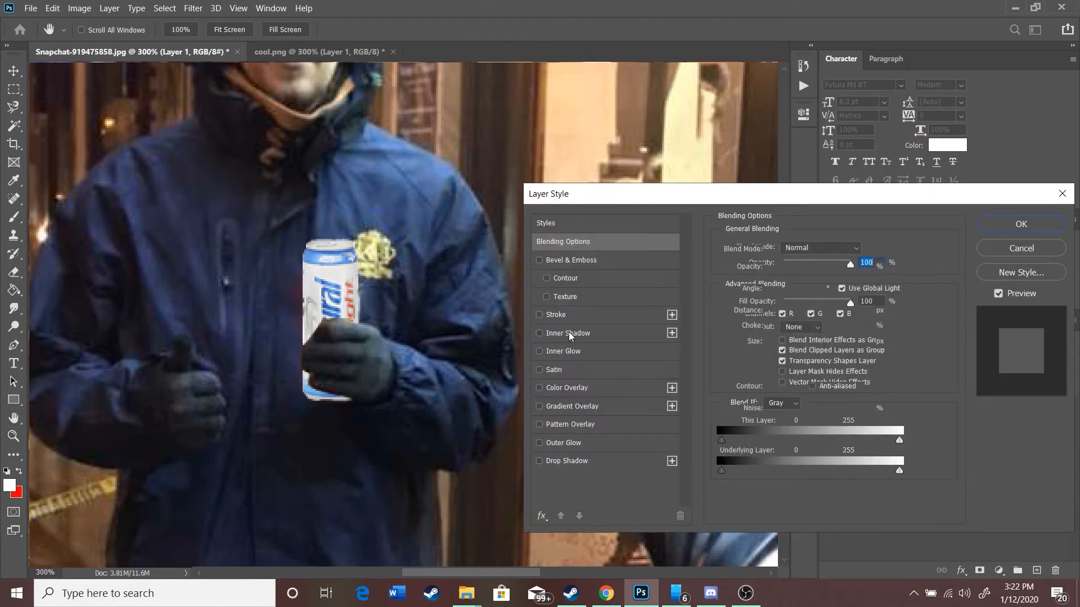
{"action": "left_click", "coordinate": [565, 334]}
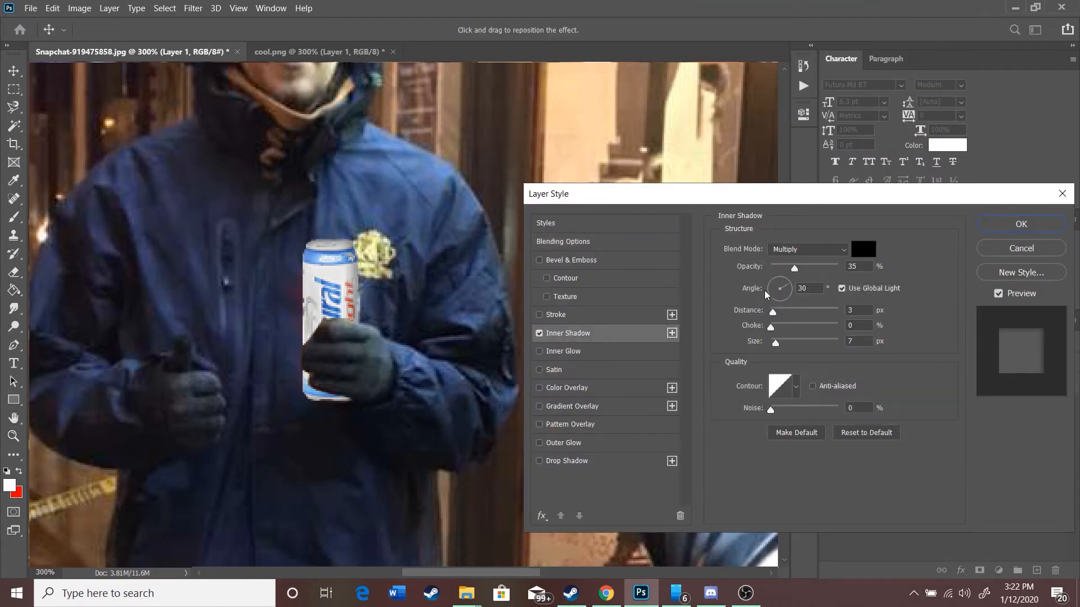
Step: Set the can's inner shadow to Normal blend mode, 45% opacity, 16 px distance and 92 px size, and apply it
{"action": "left_click", "coordinate": [808, 249]}
{"action": "left_click", "coordinate": [805, 241]}
{"action": "mouse_move", "coordinate": [802, 265]}
{"action": "left_mouse_down"}
{"action": "mouse_move", "coordinate": [839, 265]}
{"action": "mouse_move", "coordinate": [819, 268]}
{"action": "left_mouse_up"}
{"action": "mouse_move", "coordinate": [776, 344]}
{"action": "left_mouse_down"}
{"action": "mouse_move", "coordinate": [796, 345]}
{"action": "mouse_move", "coordinate": [780, 344]}
{"action": "left_mouse_up"}
{"action": "left_click_drag", "start_coordinate": [773, 313], "coordinate": [782, 313]}
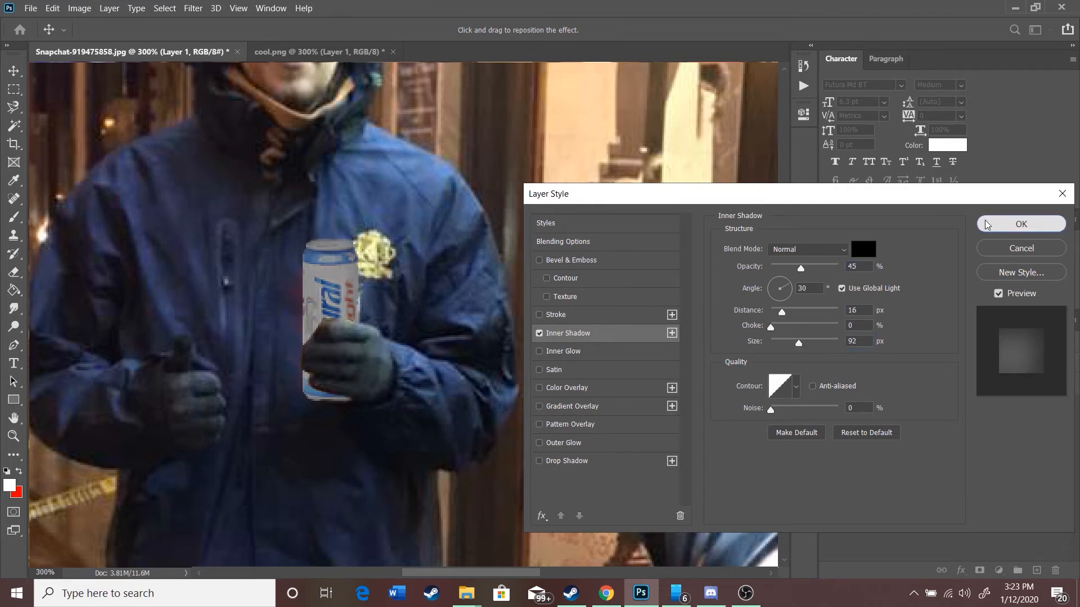
{"action": "left_click", "coordinate": [1021, 224]}
Step: Scale the can down to about 93.5% with Free Transform, keeping its lower-right corner in place behind the hand
{"action": "key", "text": "z"}
{"action": "right_click", "coordinate": [337, 287]}
{"action": "left_click", "coordinate": [350, 292]}
{"action": "left_click", "coordinate": [332, 306]}
{"action": "left_click", "coordinate": [329, 309]}
{"action": "left_click", "coordinate": [328, 311]}
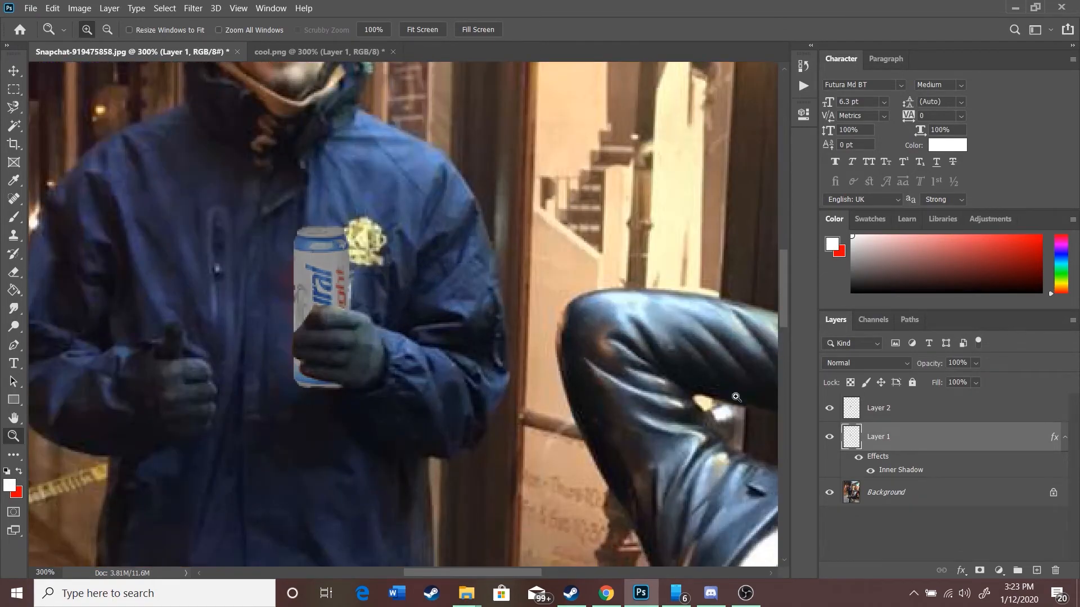
{"action": "left_click", "coordinate": [52, 9]}
{"action": "left_click", "coordinate": [107, 299]}
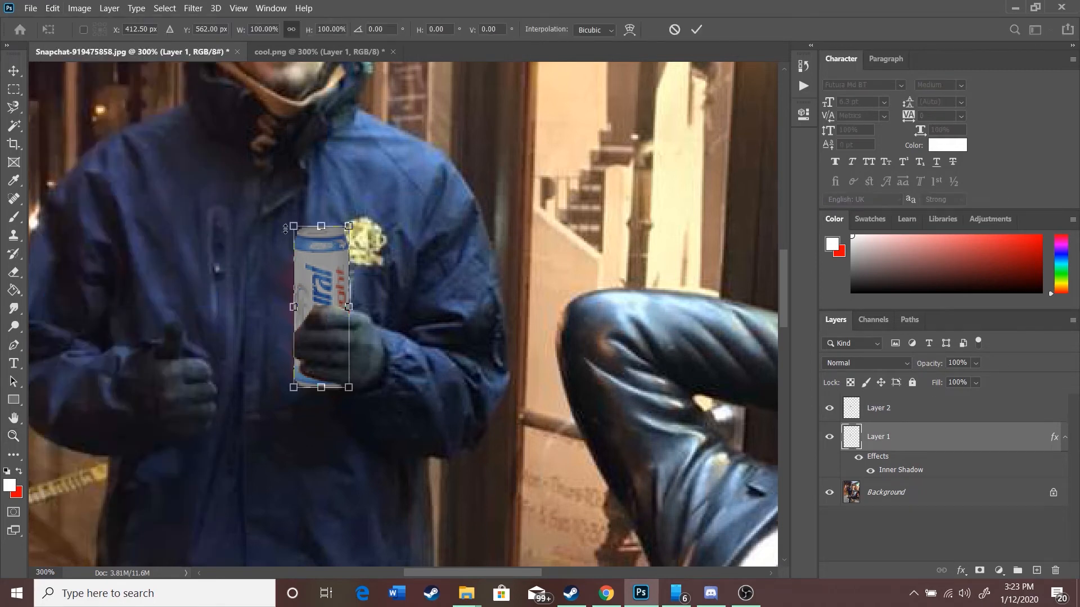
{"action": "left_click_drag", "start_coordinate": [295, 232], "coordinate": [297, 236]}
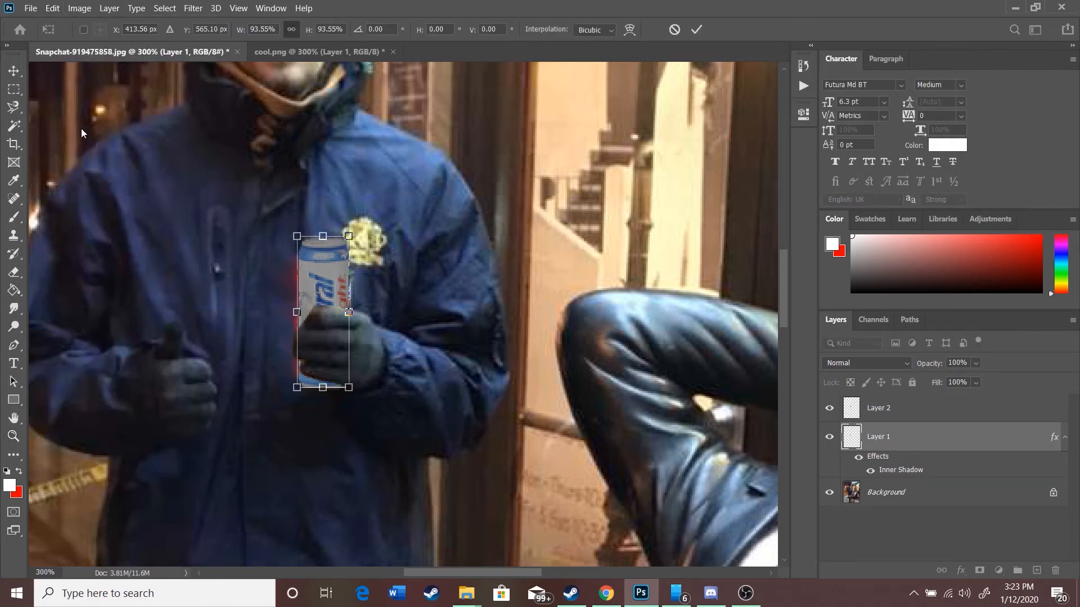
{"action": "left_click", "coordinate": [14, 72]}
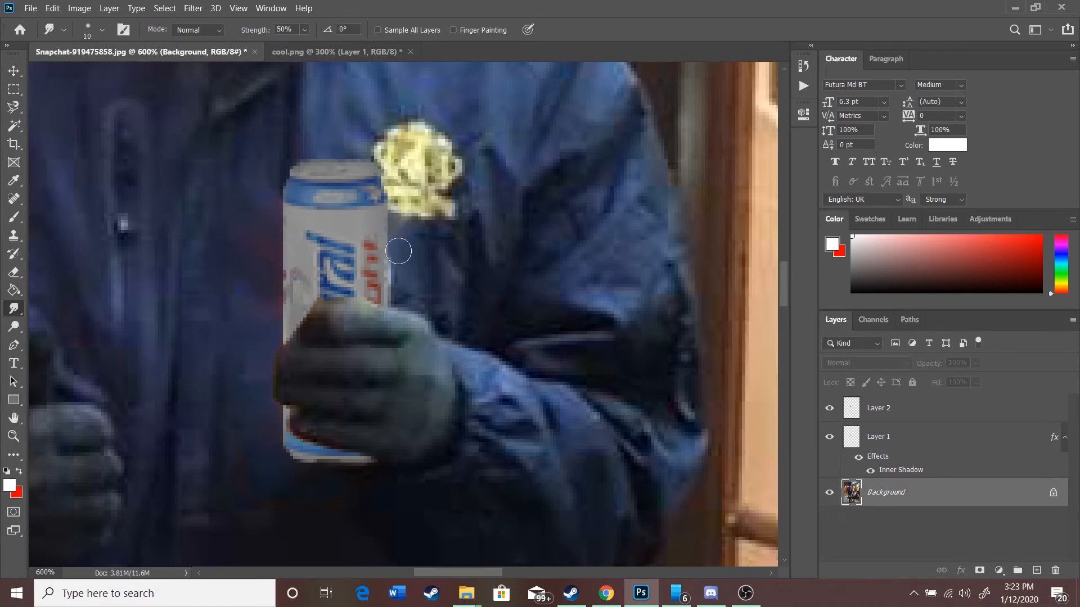
Step: Examine the shaded can in the man's hand, both up close and with the whole photo fitted on screen
{"action": "left_click", "coordinate": [14, 436]}
{"action": "right_click", "coordinate": [278, 419]}
{"action": "left_click", "coordinate": [337, 430]}
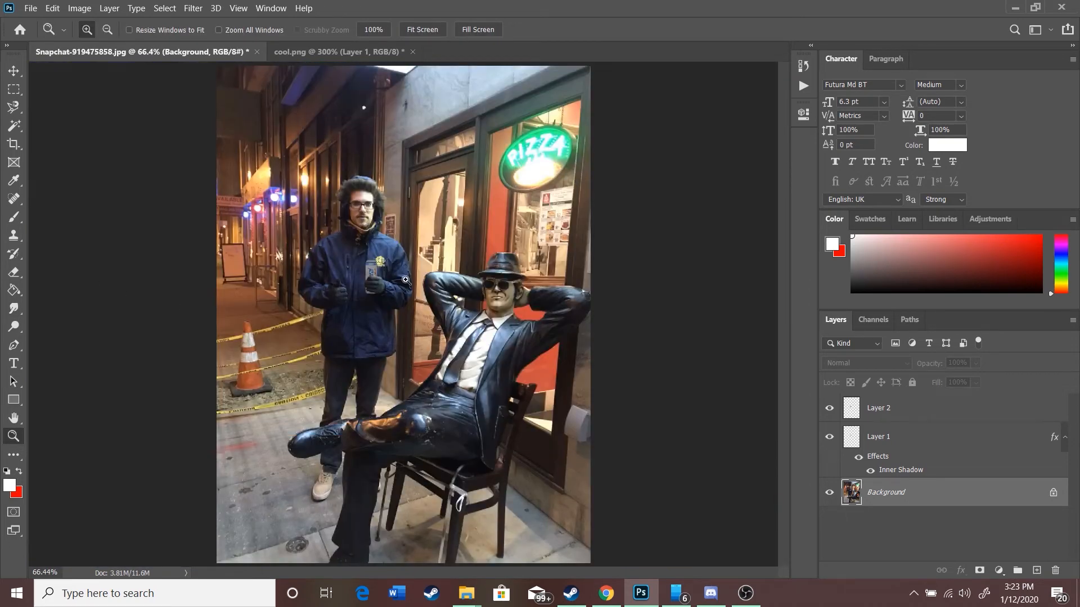
{"action": "left_click", "coordinate": [371, 278]}
{"action": "left_click", "coordinate": [371, 278]}
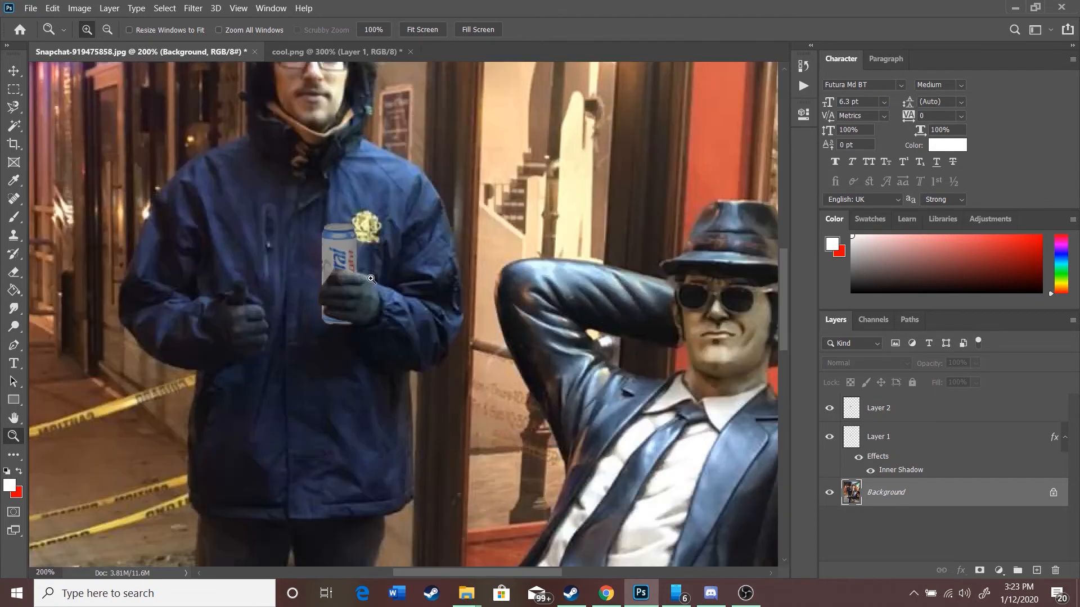
{"action": "left_click", "coordinate": [371, 278]}
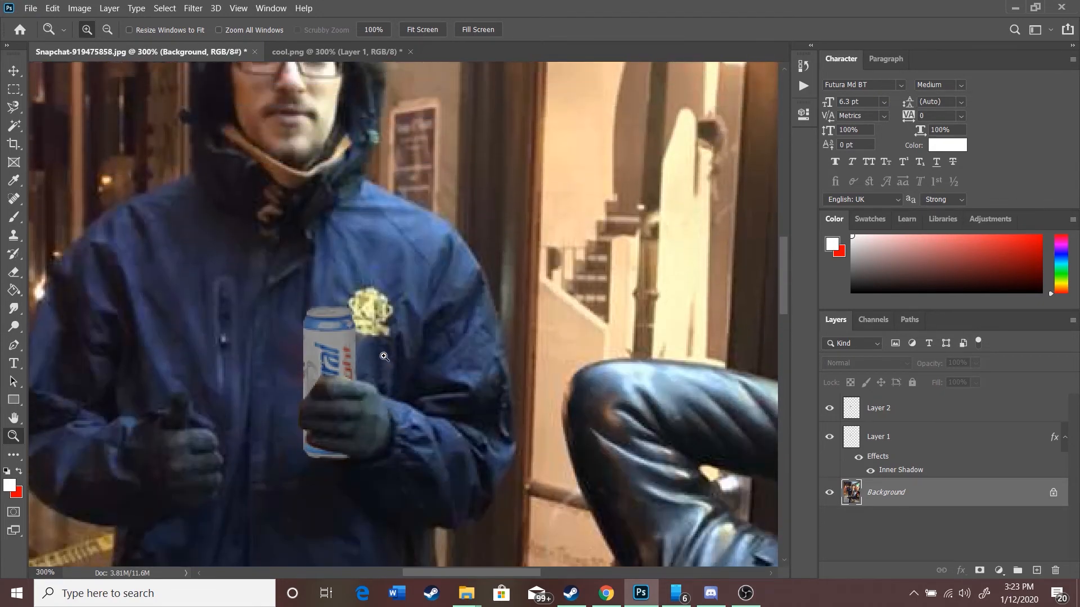
{"action": "scroll", "coordinate": [384, 357], "scroll_direction": "up", "scroll_amount": 5}
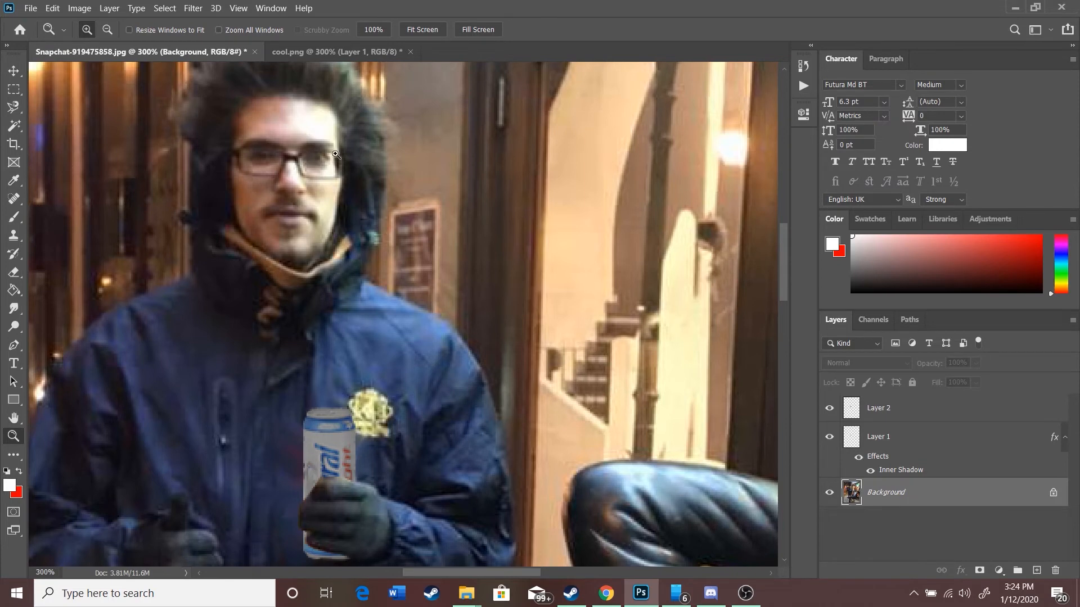
{"action": "right_click", "coordinate": [346, 386]}
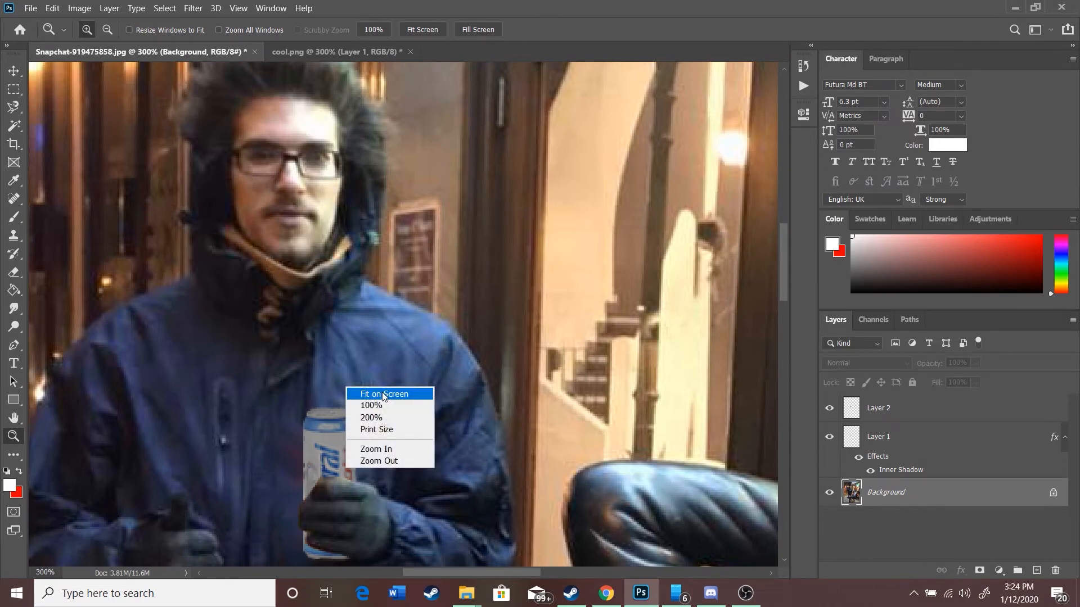
{"action": "left_click", "coordinate": [371, 389]}
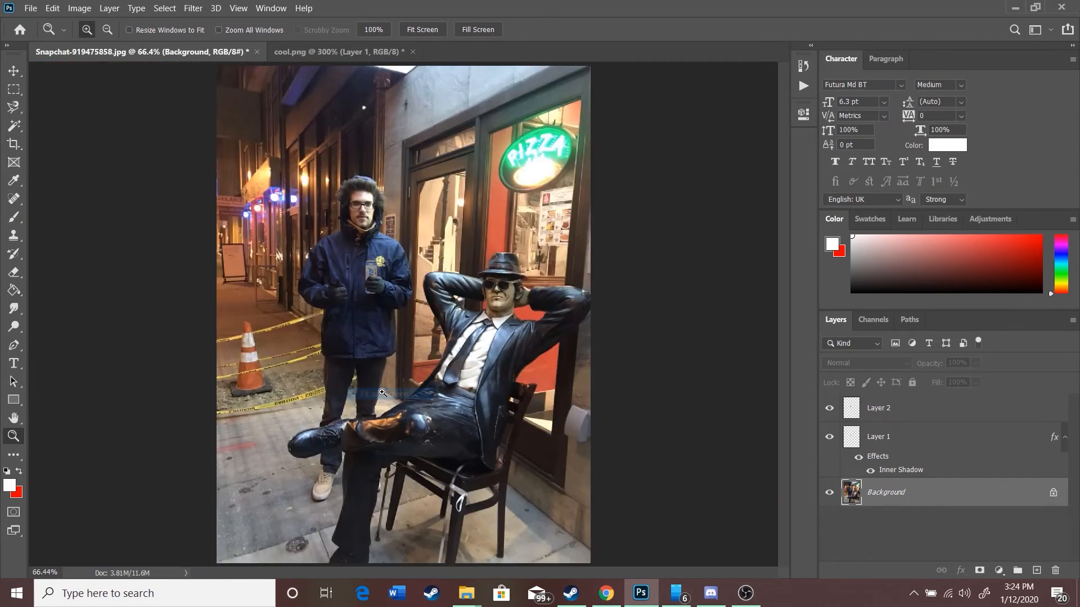
Step: Save the finished photo to the Desktop as a JPEG named mebeingcool, accepting the JPEG options
{"action": "left_click", "coordinate": [31, 7]}
{"action": "left_click", "coordinate": [52, 171]}
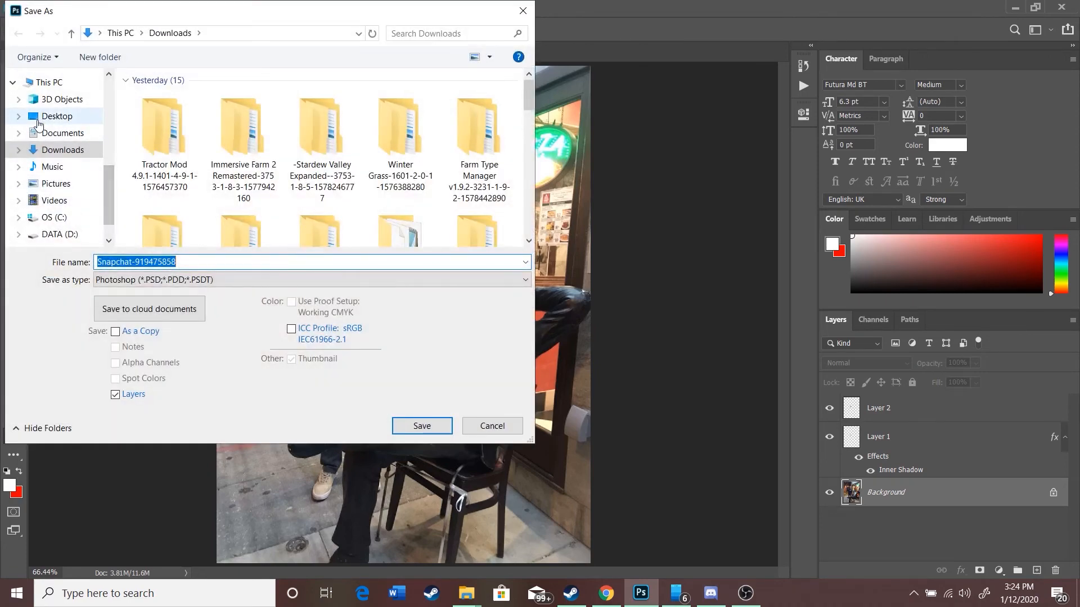
{"action": "left_click", "coordinate": [56, 116]}
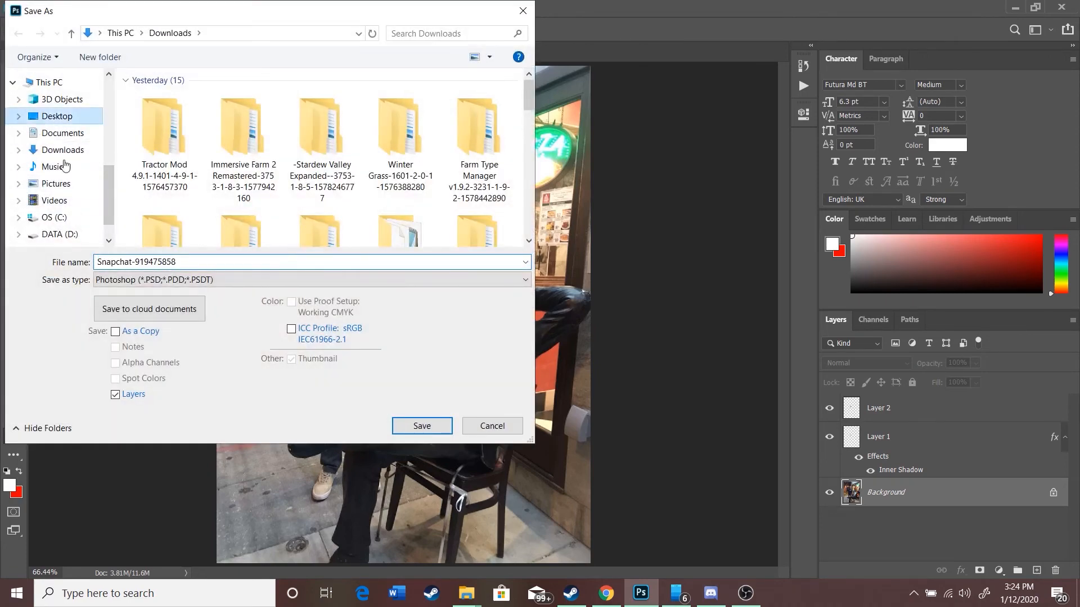
{"action": "double_click", "coordinate": [135, 262]}
{"action": "type", "text": "mebeingcool"}
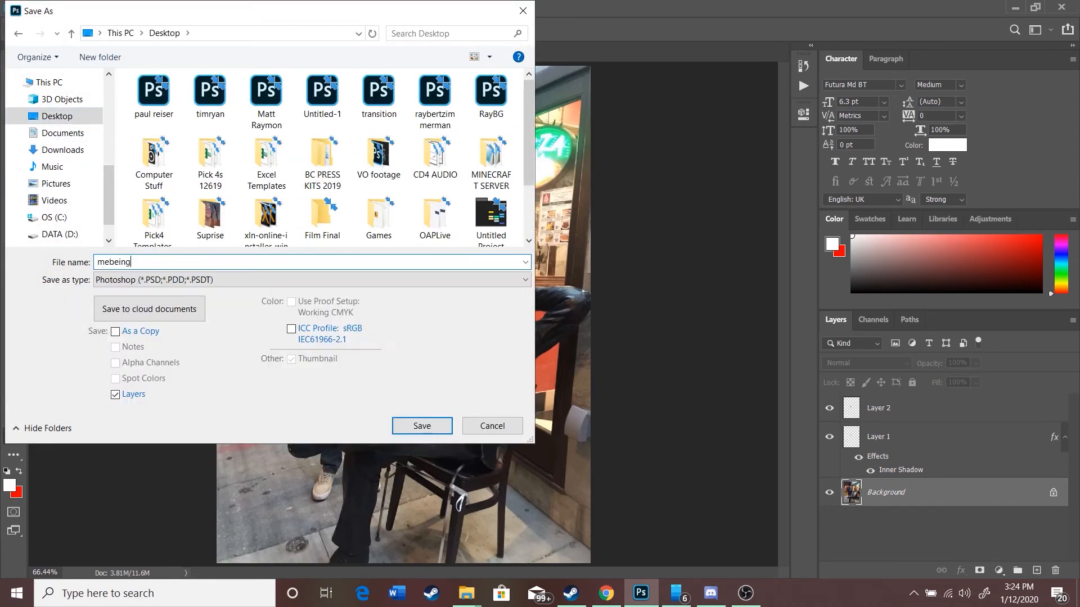
{"action": "left_click", "coordinate": [127, 279]}
{"action": "left_click", "coordinate": [127, 395]}
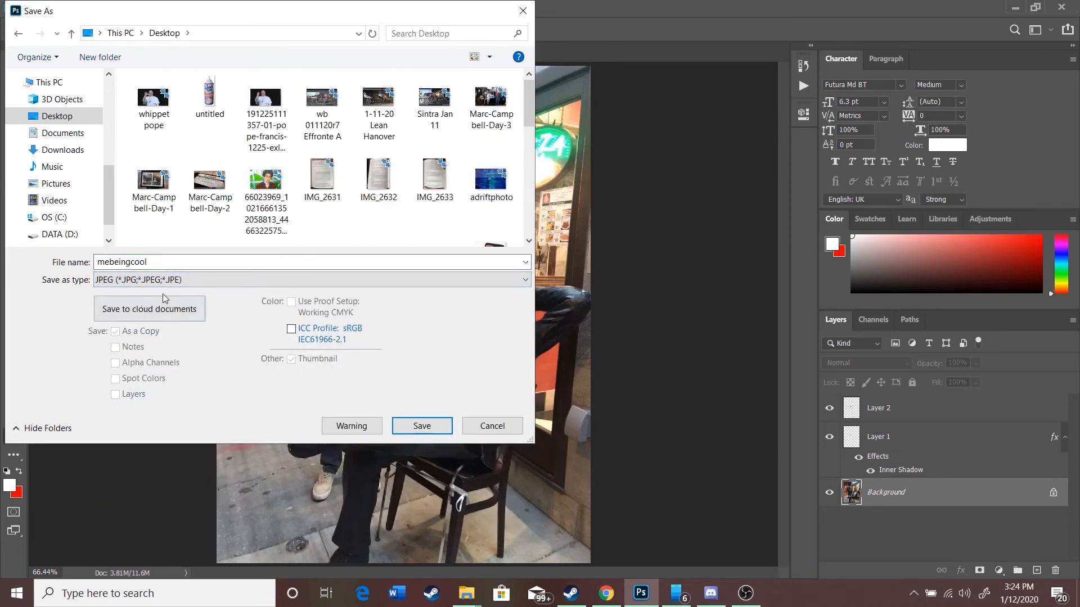
{"action": "left_click", "coordinate": [411, 426]}
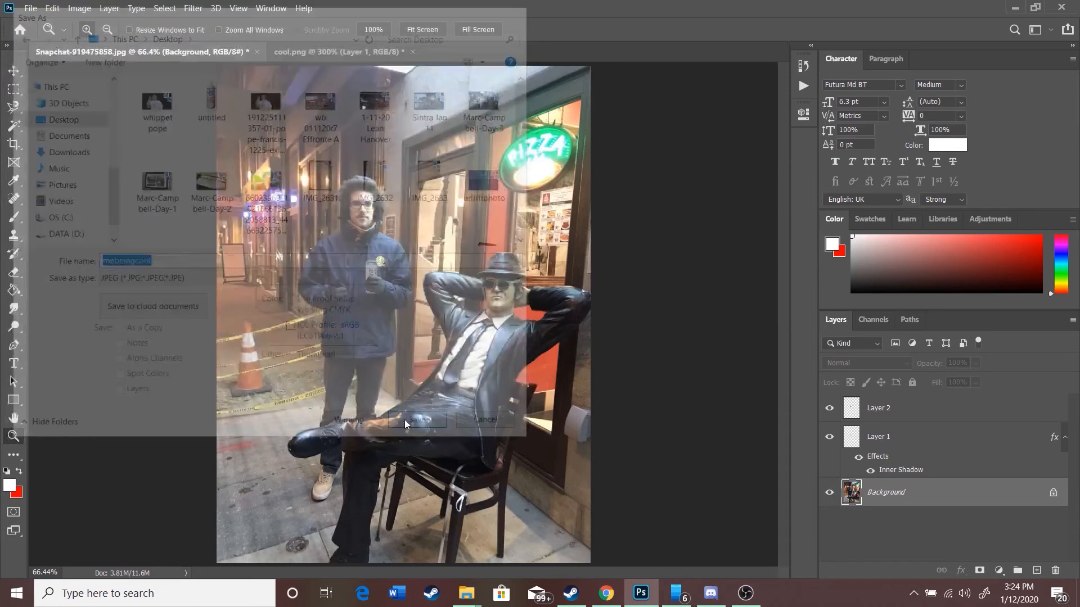
{"action": "left_click", "coordinate": [617, 135]}
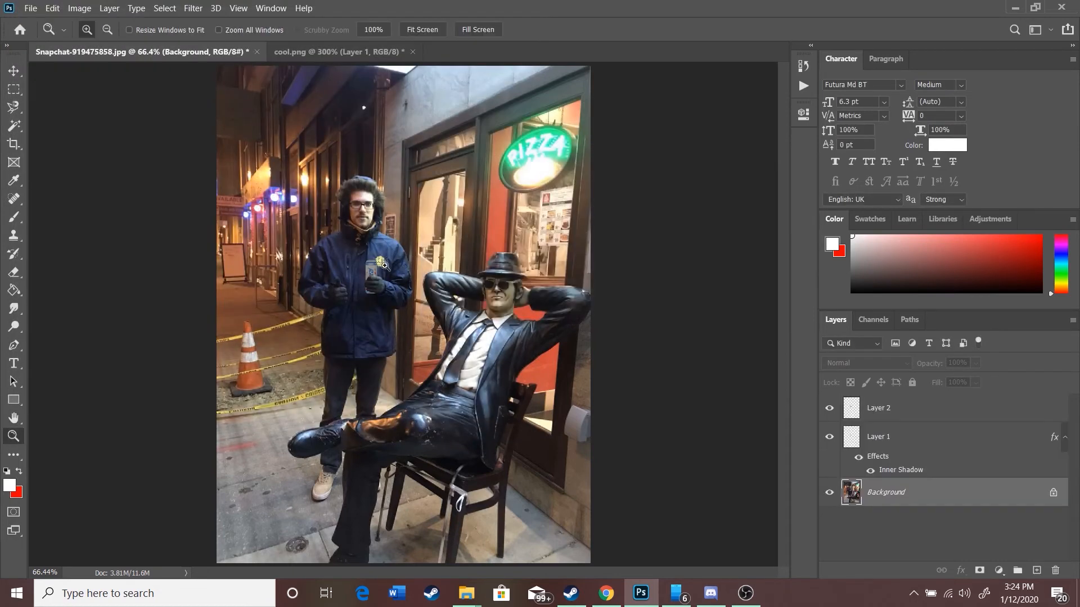
Step: Inspect the man and the can at 200% zoom, and return to the full view of the photo
{"action": "left_click", "coordinate": [371, 276]}
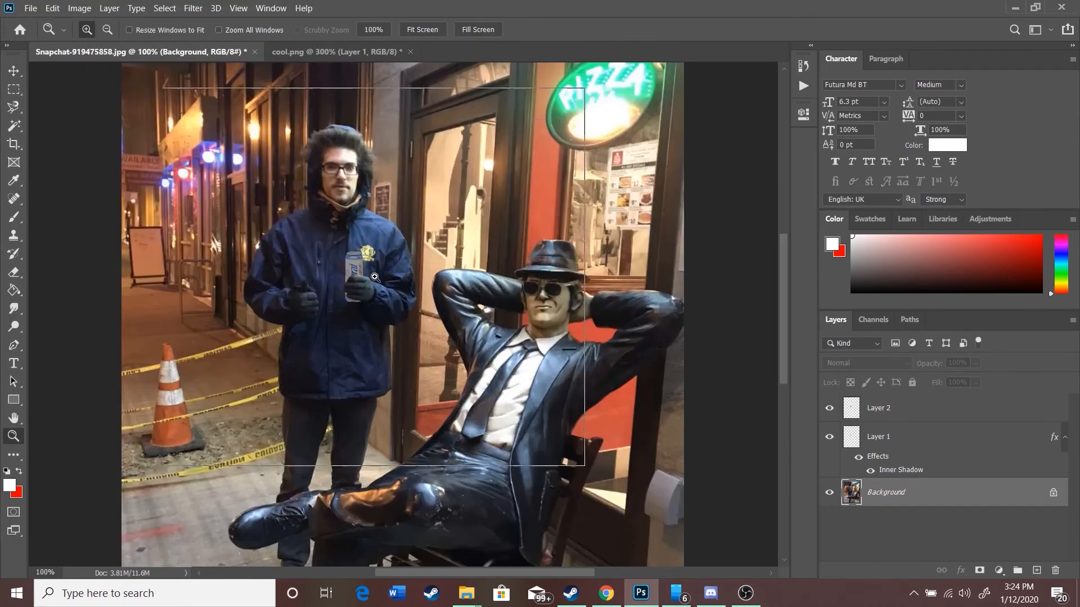
{"action": "left_click", "coordinate": [374, 278]}
{"action": "scroll", "coordinate": [375, 275], "scroll_direction": "up", "scroll_amount": 6}
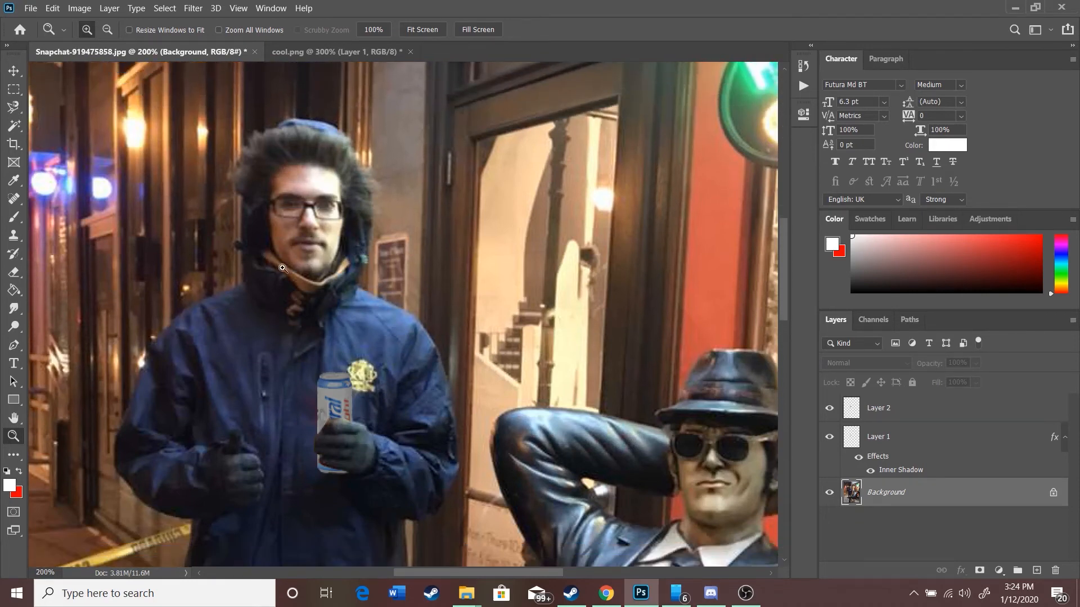
{"action": "right_click", "coordinate": [346, 392]}
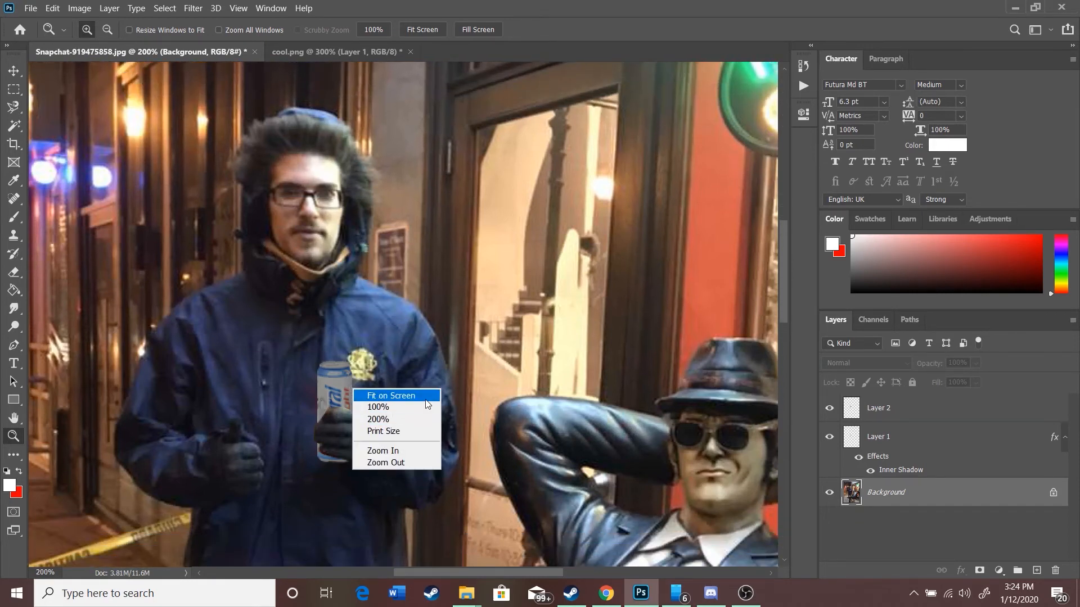
{"action": "left_click", "coordinate": [394, 391]}
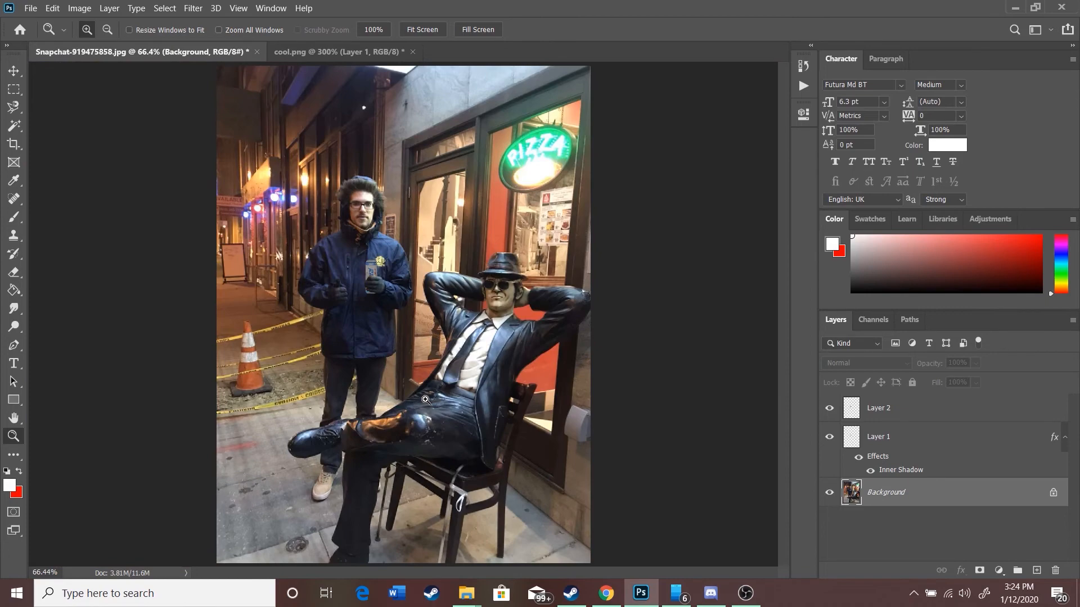